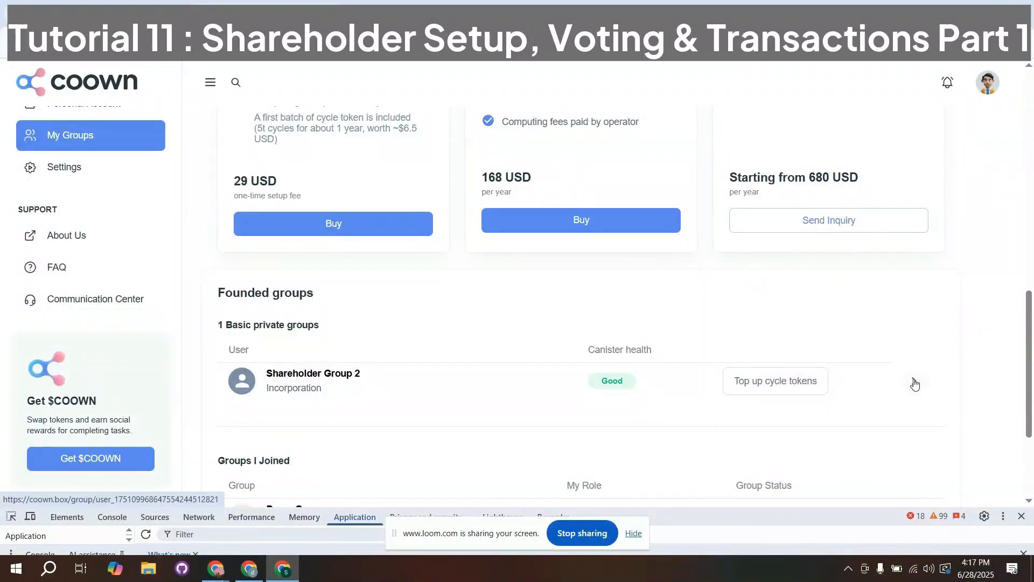
- Open the stakeholder management section of Shareholder Group 2
{"action": "left_click", "coordinate": [914, 384]}
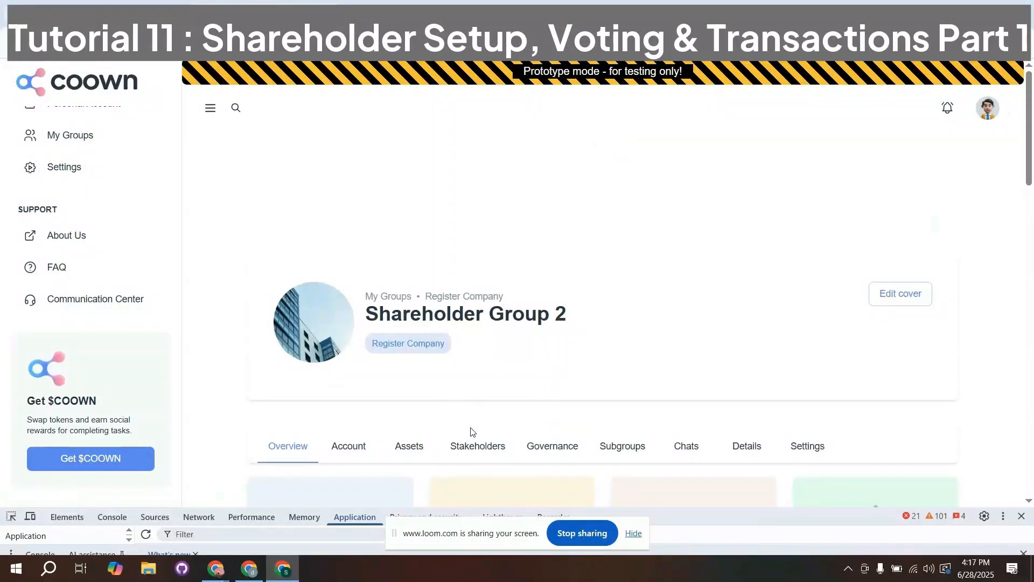
{"action": "left_click", "coordinate": [474, 445]}
{"action": "scroll", "coordinate": [452, 357], "scroll_direction": "down", "scroll_amount": 3}
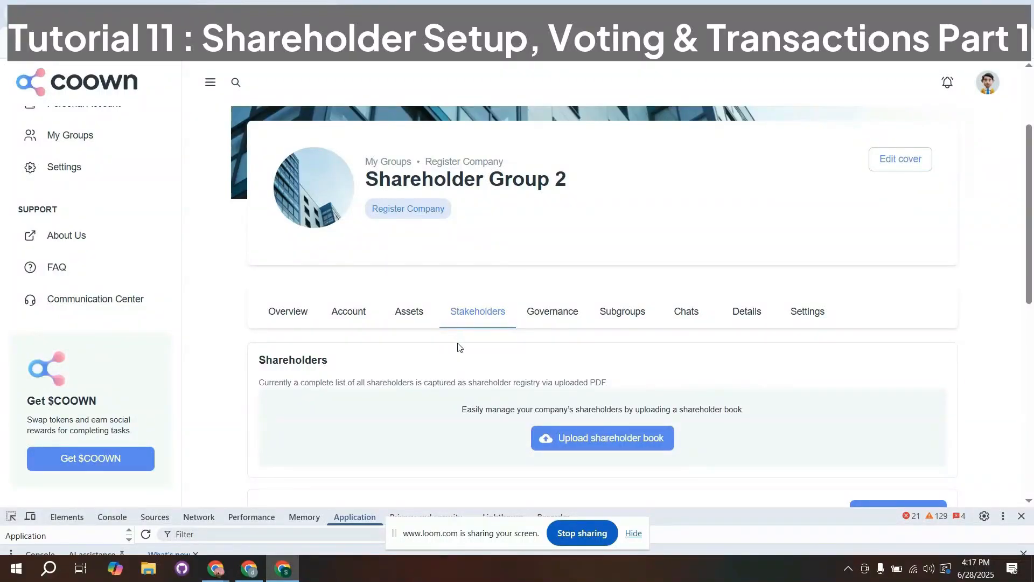
{"action": "scroll", "coordinate": [457, 344], "scroll_direction": "down", "scroll_amount": 1}
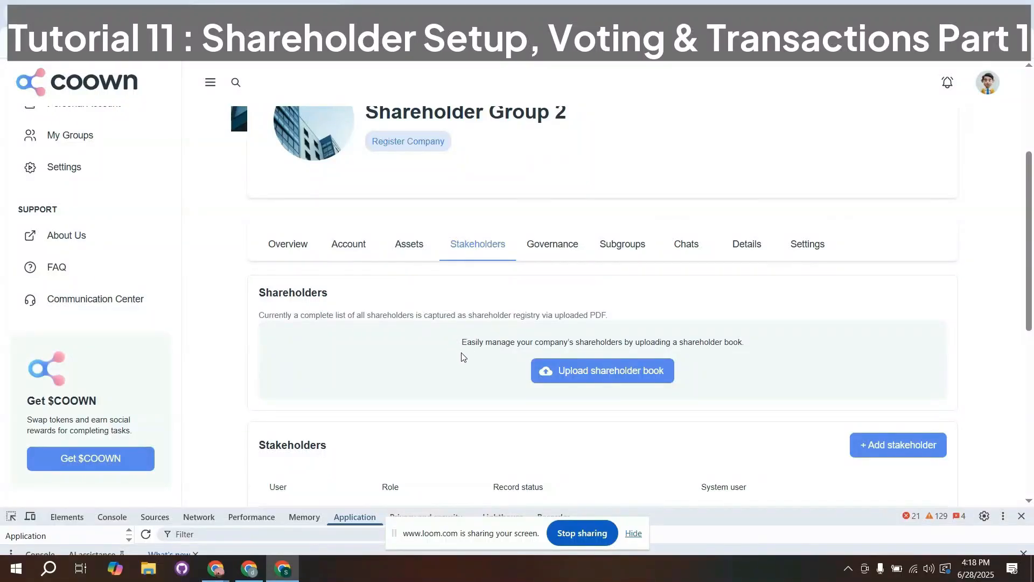
- Upload dummy.pdf from the Downloads folder as the group's shareholder book
{"action": "left_click", "coordinate": [548, 367]}
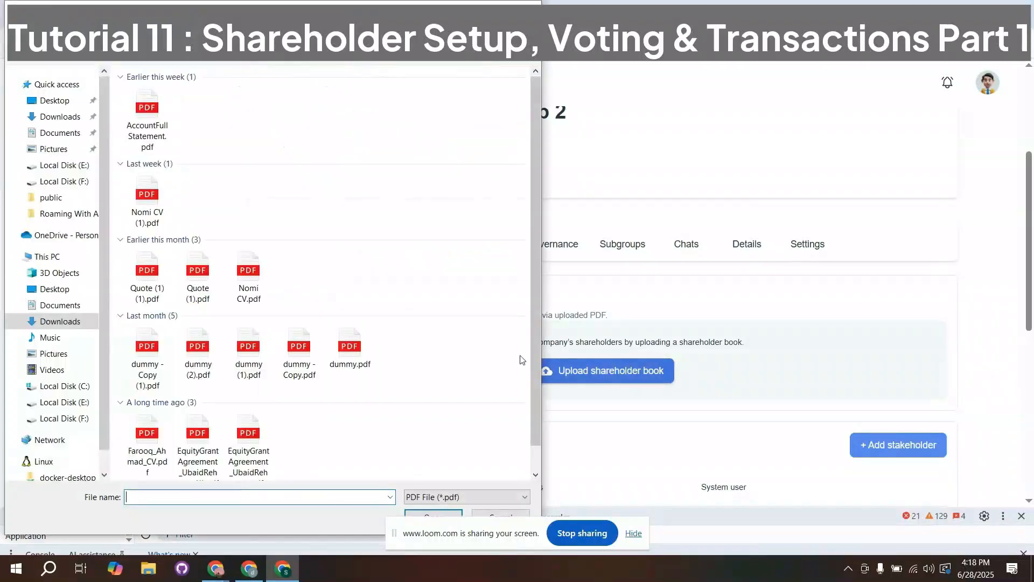
{"action": "left_click", "coordinate": [345, 352]}
{"action": "double_click", "coordinate": [346, 352]}
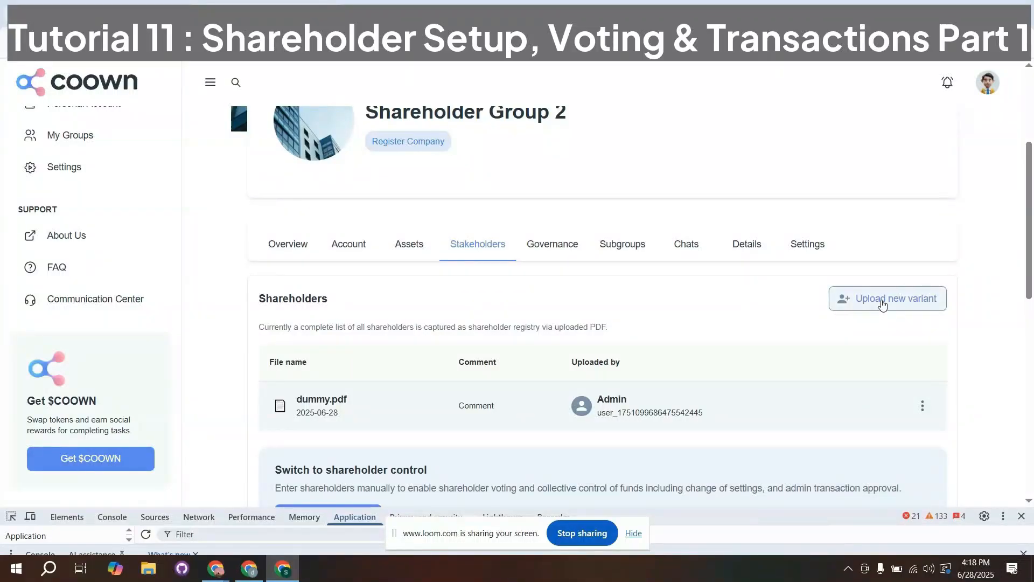
- Check the options available for dummy.pdf and upload Quote (1).pdf as a new shareholder book variant
{"action": "left_click", "coordinate": [919, 404]}
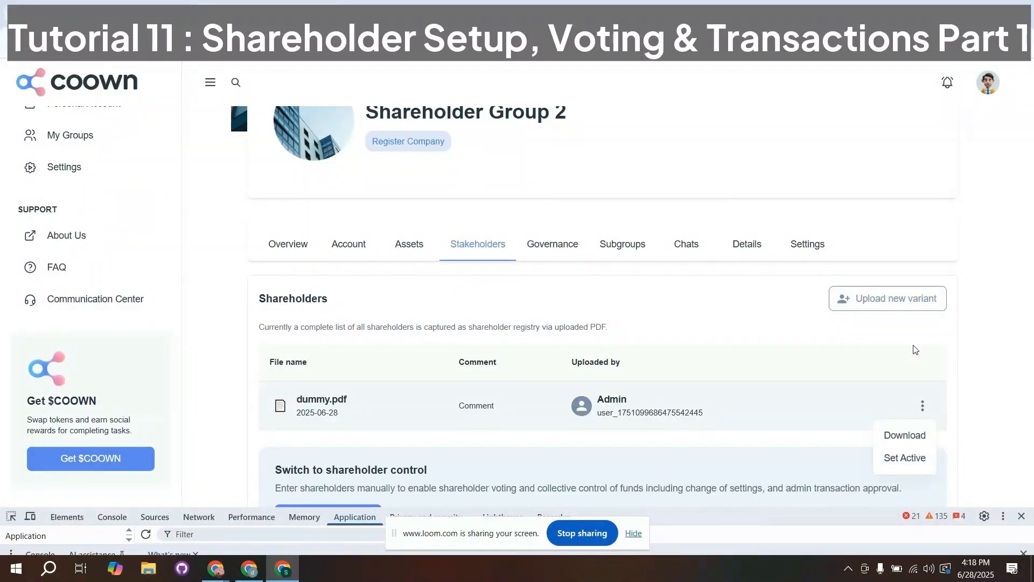
{"action": "left_click", "coordinate": [914, 349]}
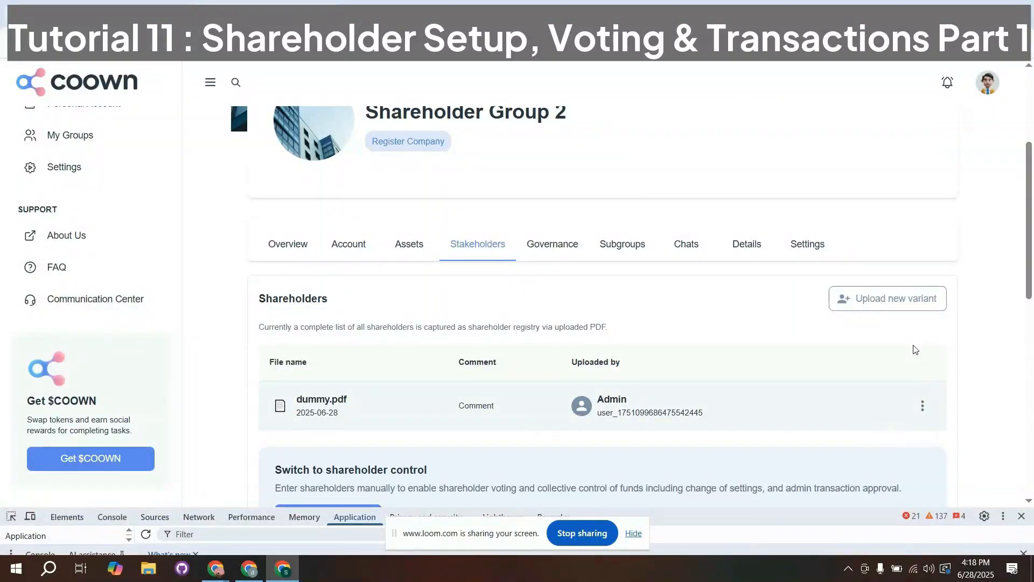
{"action": "left_click", "coordinate": [882, 311]}
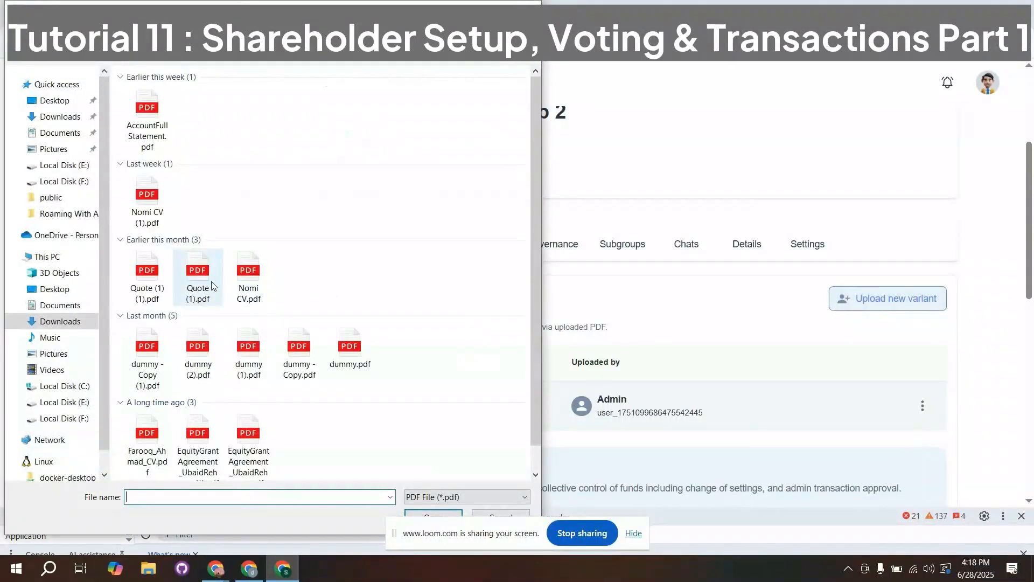
{"action": "double_click", "coordinate": [197, 285]}
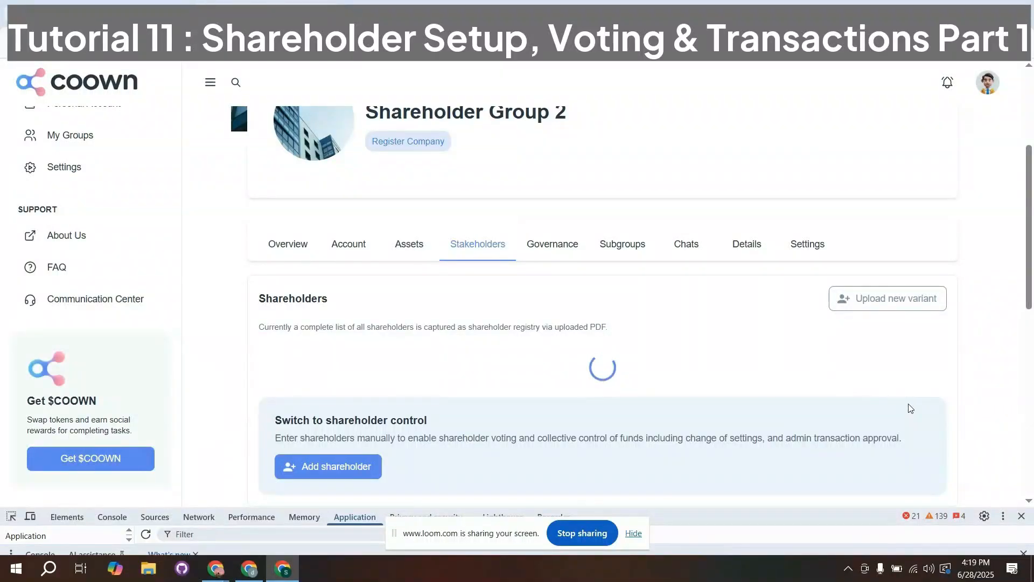
- Set Quote (1).pdf as the active version of the shareholder registry
{"action": "scroll", "coordinate": [899, 415], "scroll_direction": "down", "scroll_amount": 1}
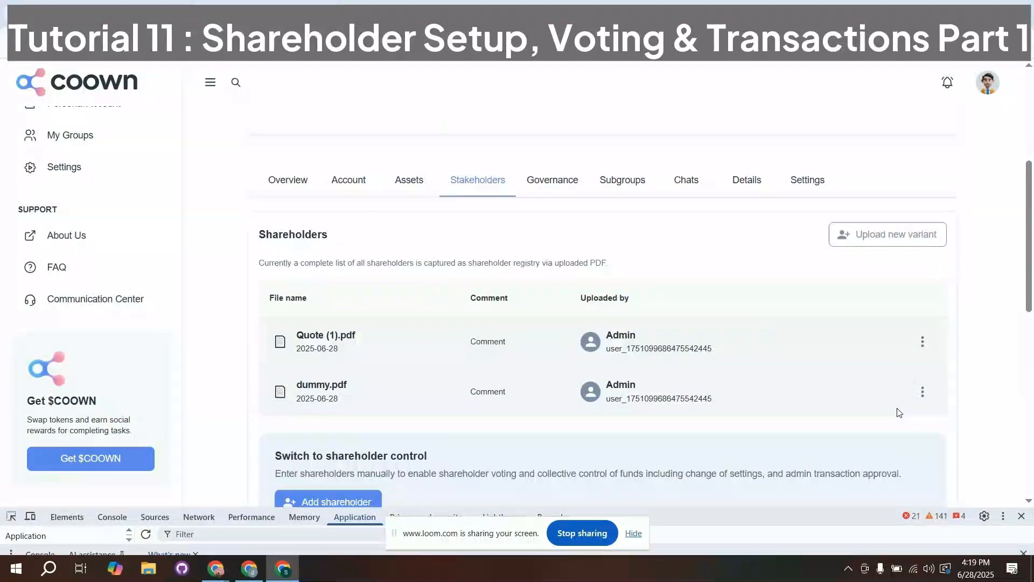
{"action": "left_click", "coordinate": [922, 338]}
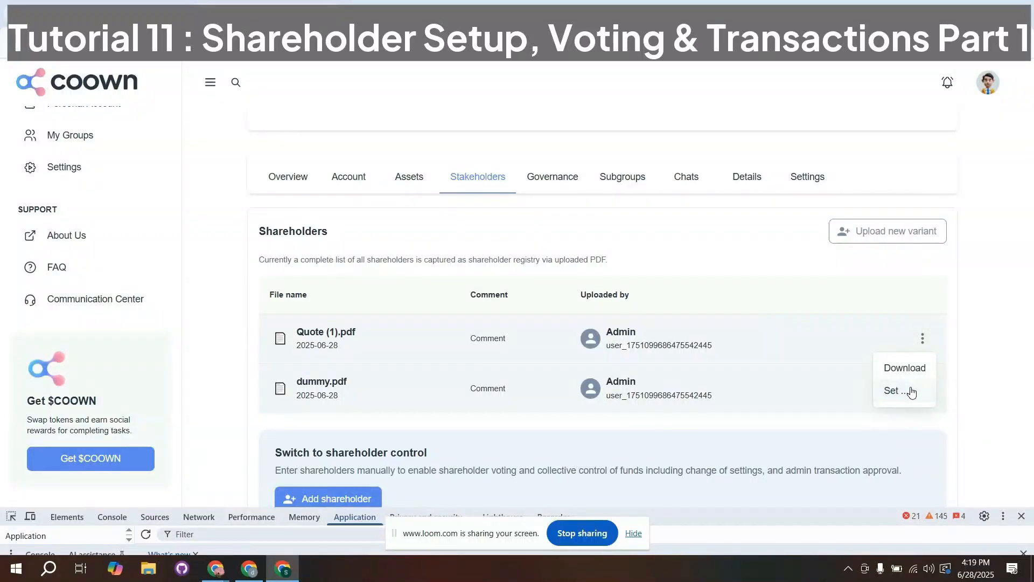
{"action": "left_click", "coordinate": [912, 392]}
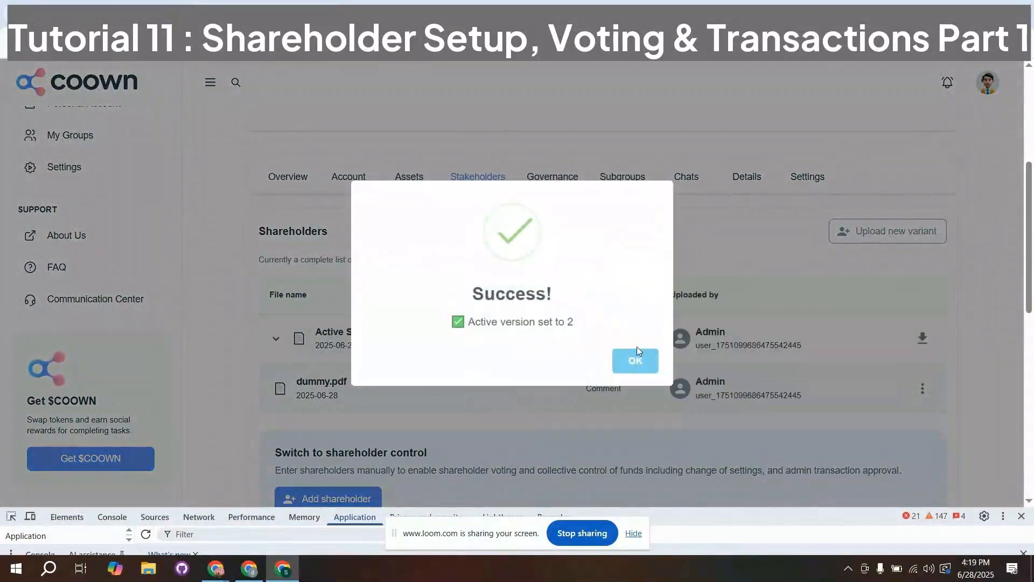
{"action": "left_click", "coordinate": [635, 356]}
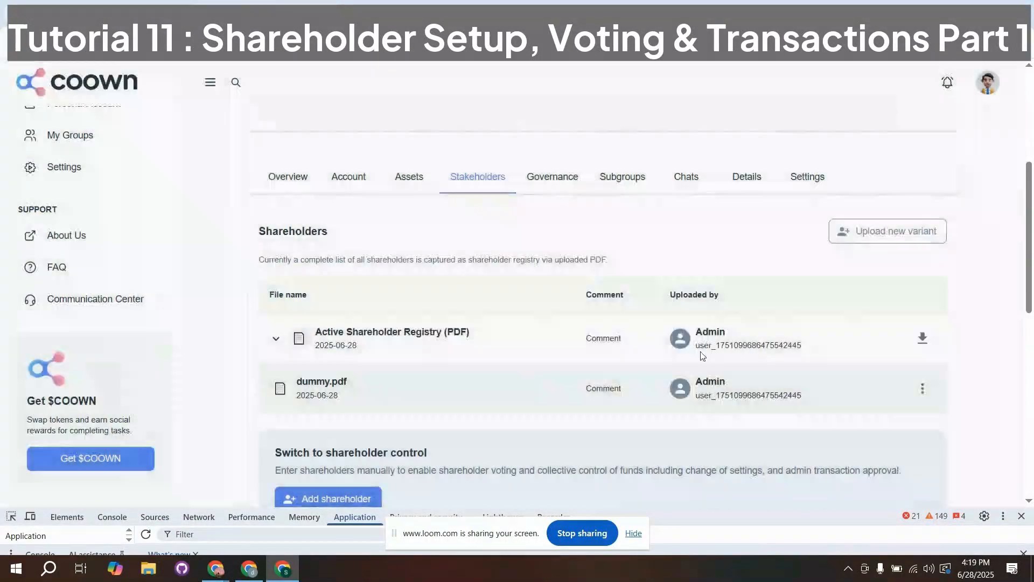
{"action": "left_click", "coordinate": [922, 389]}
{"action": "left_click", "coordinate": [923, 341]}
- Activate shareholder voting to switch the group to shareholder control, and review the note on share allocation
{"action": "scroll", "coordinate": [596, 386], "scroll_direction": "down", "scroll_amount": 1}
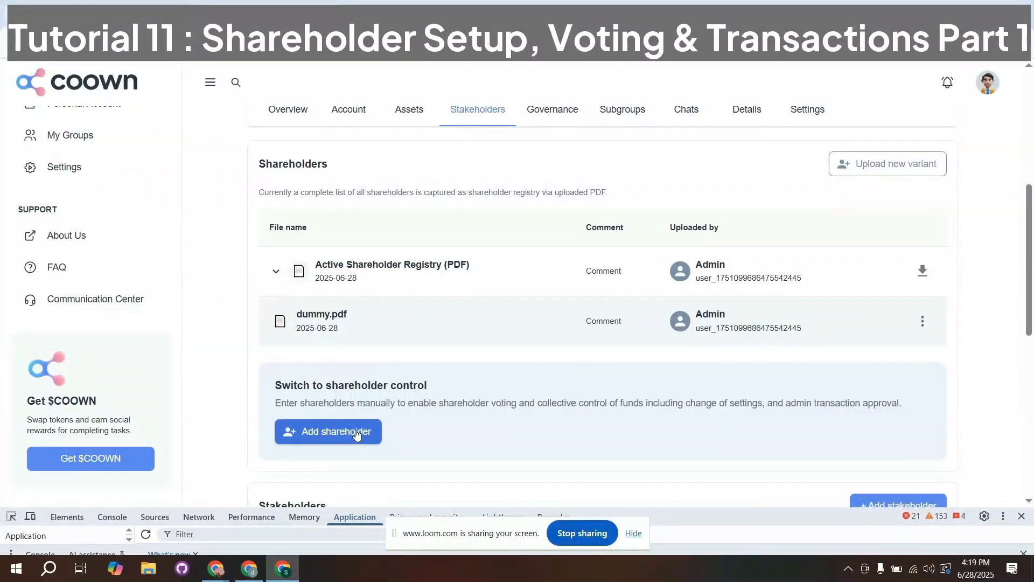
{"action": "left_click", "coordinate": [356, 433]}
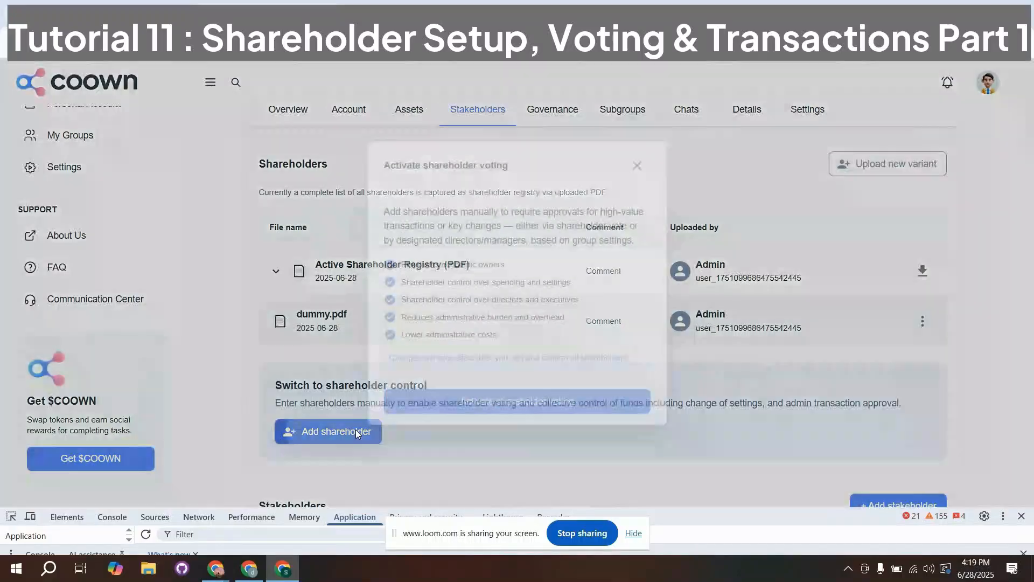
{"action": "left_click", "coordinate": [464, 402]}
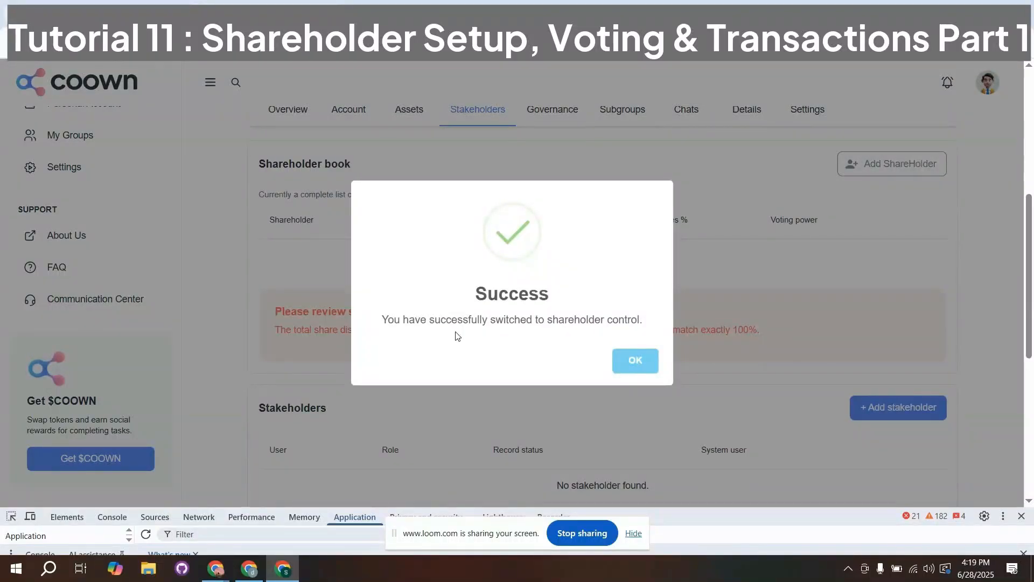
{"action": "left_click", "coordinate": [636, 365]}
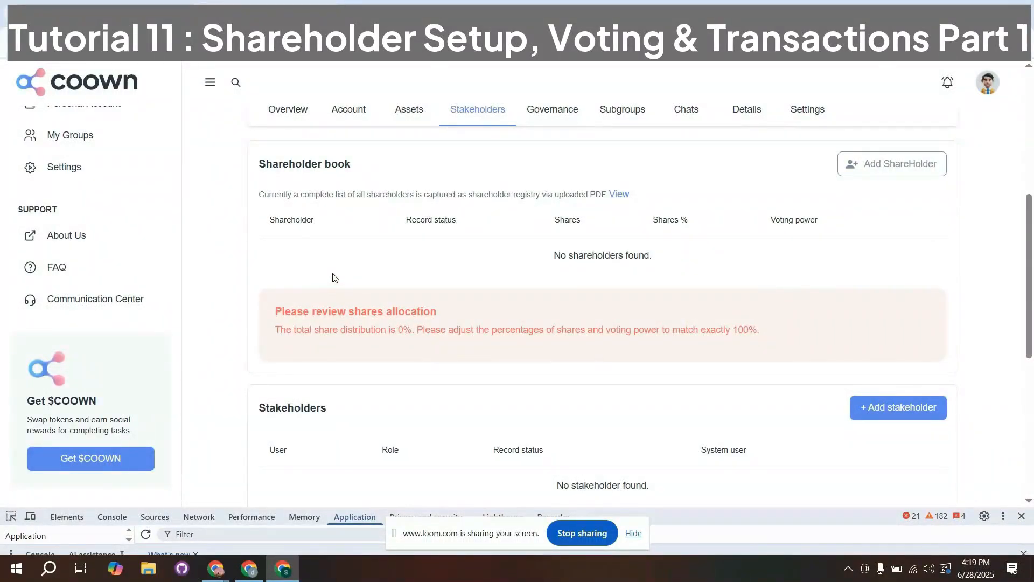
{"action": "left_click_drag", "start_coordinate": [280, 328], "coordinate": [763, 347]}
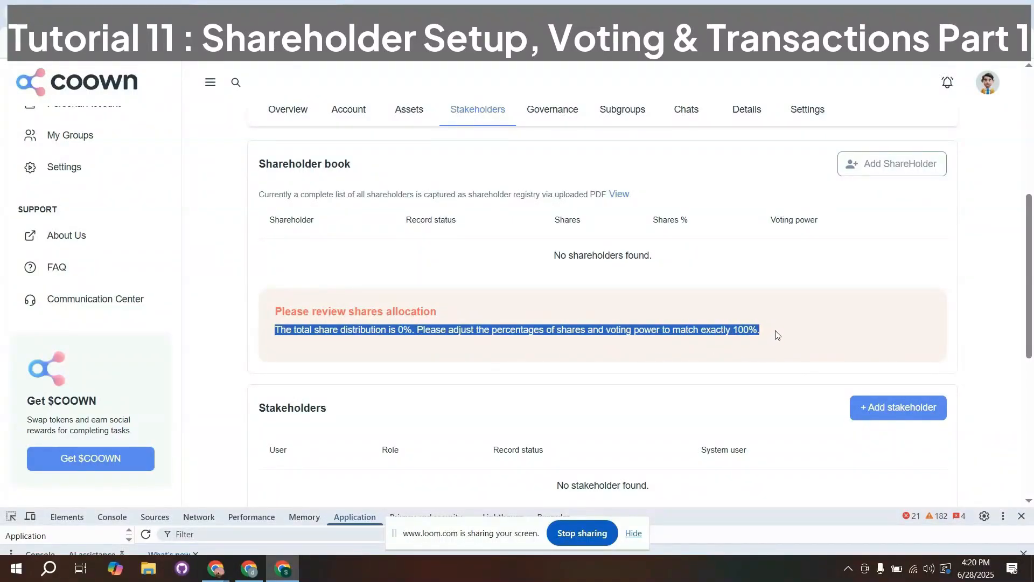
{"action": "left_click", "coordinate": [776, 335]}
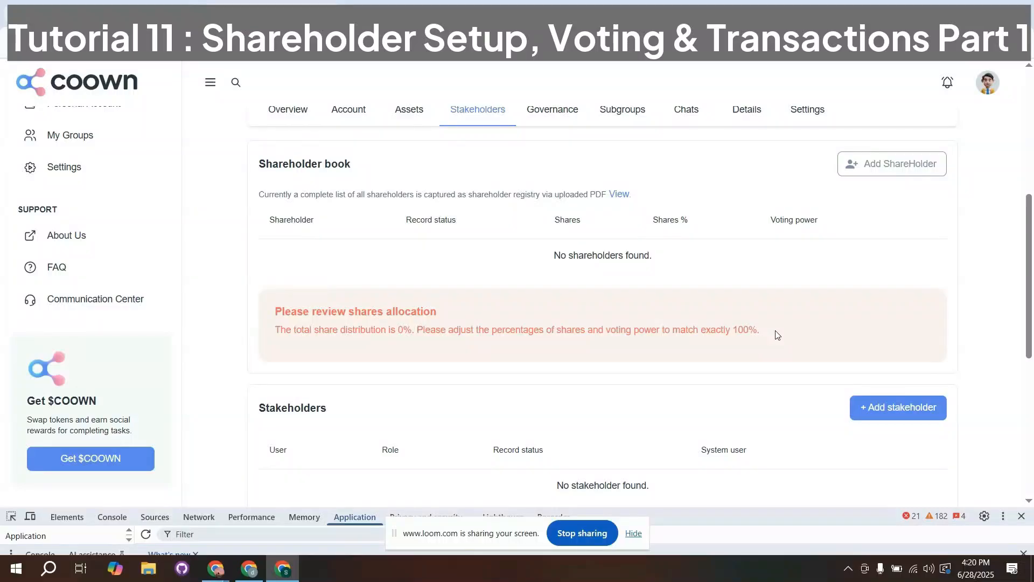
- Begin a new shareholder record, compare the three record types and proceed with the one for a natural person
{"action": "left_click", "coordinate": [862, 166]}
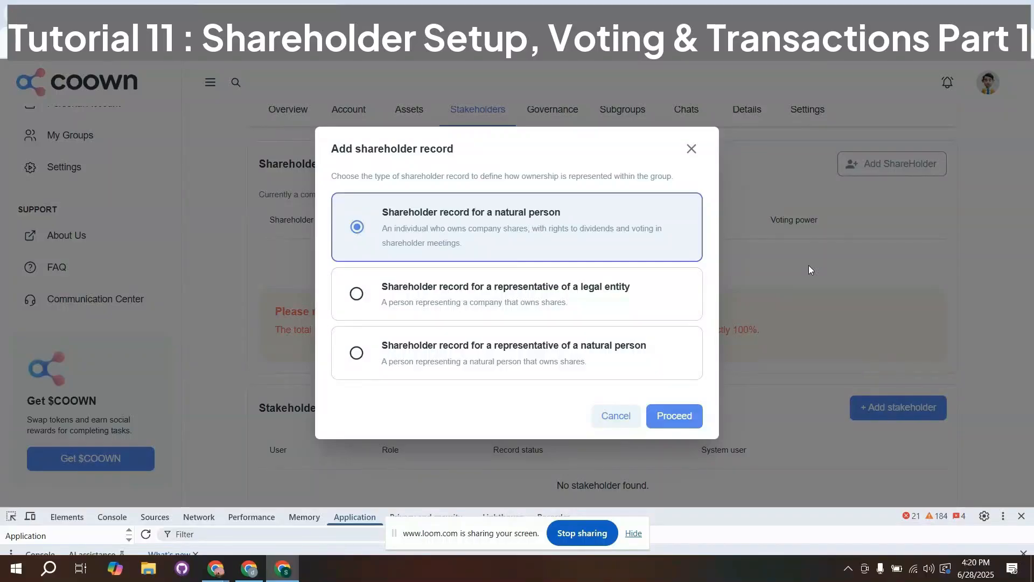
{"action": "left_click", "coordinate": [655, 317]}
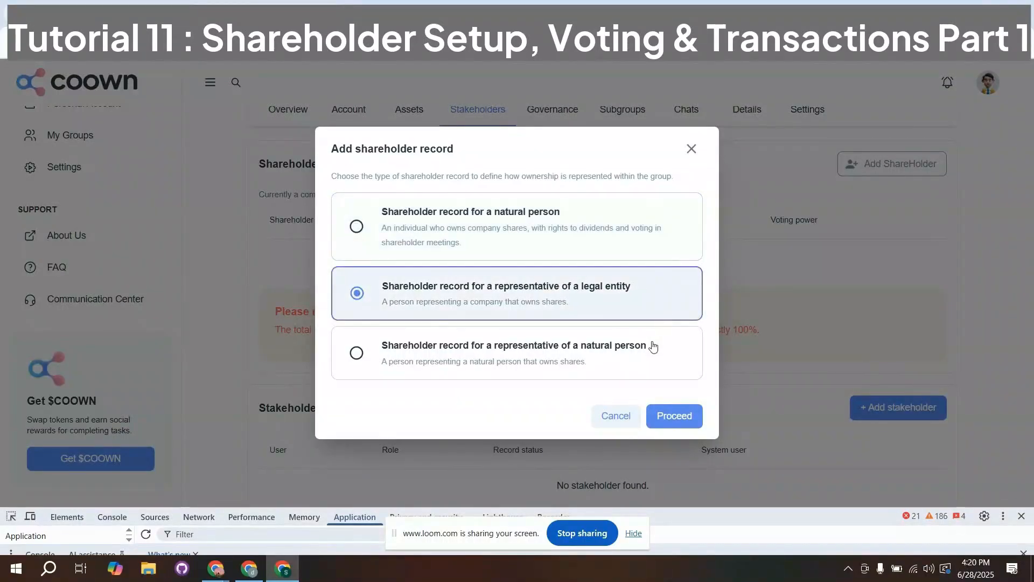
{"action": "left_click", "coordinate": [654, 346]}
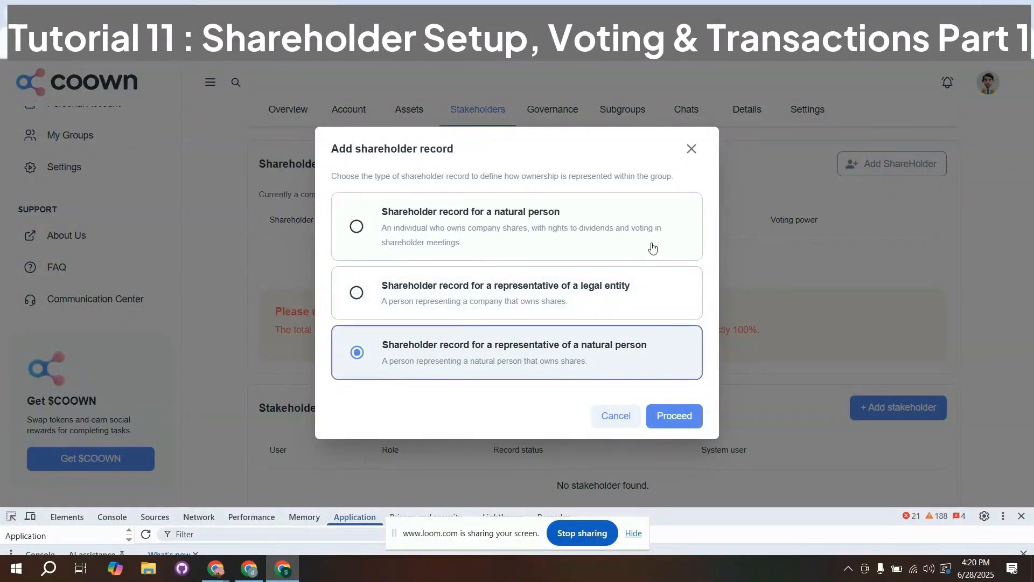
{"action": "left_click", "coordinate": [640, 293]}
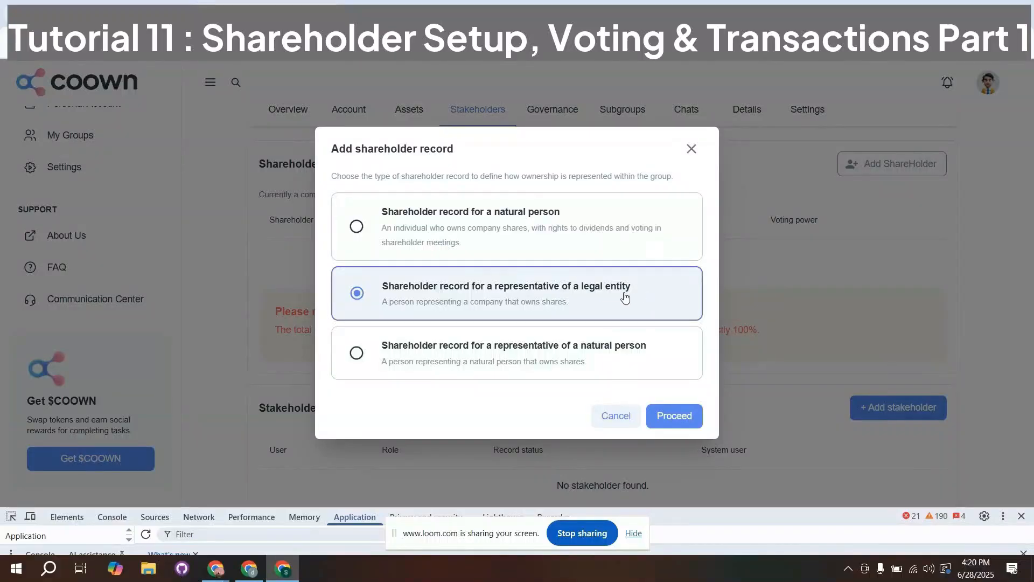
{"action": "left_click_drag", "start_coordinate": [471, 305], "coordinate": [510, 307]}
{"action": "left_click", "coordinate": [595, 312]}
{"action": "left_click", "coordinate": [606, 360]}
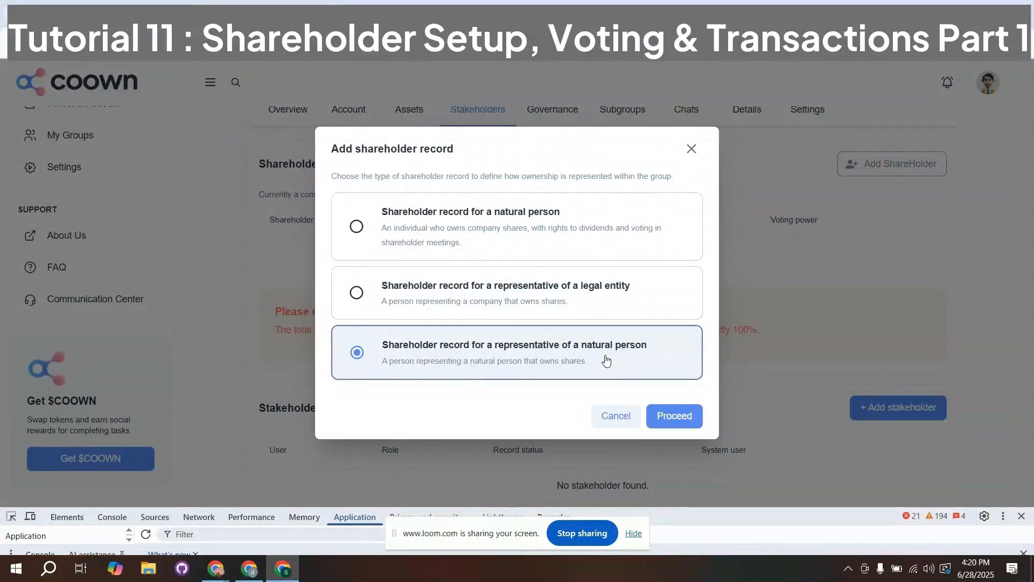
{"action": "left_click", "coordinate": [558, 241]}
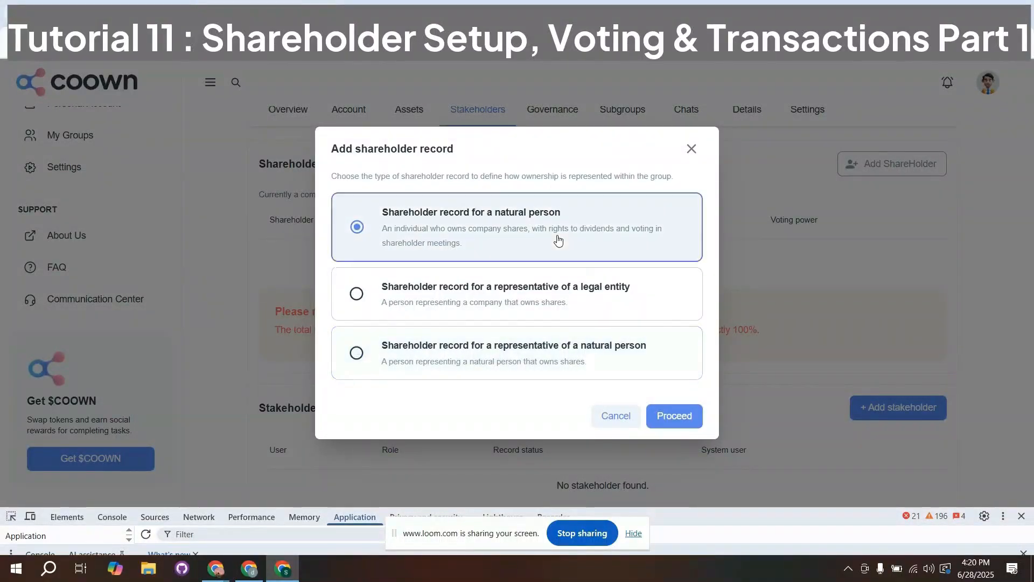
{"action": "left_click", "coordinate": [674, 418]}
- Copy the e-mail address from the other account's user profile, enter it as the shareholder e-mail and add that existing user as shareholder
{"action": "left_click", "coordinate": [384, 275]}
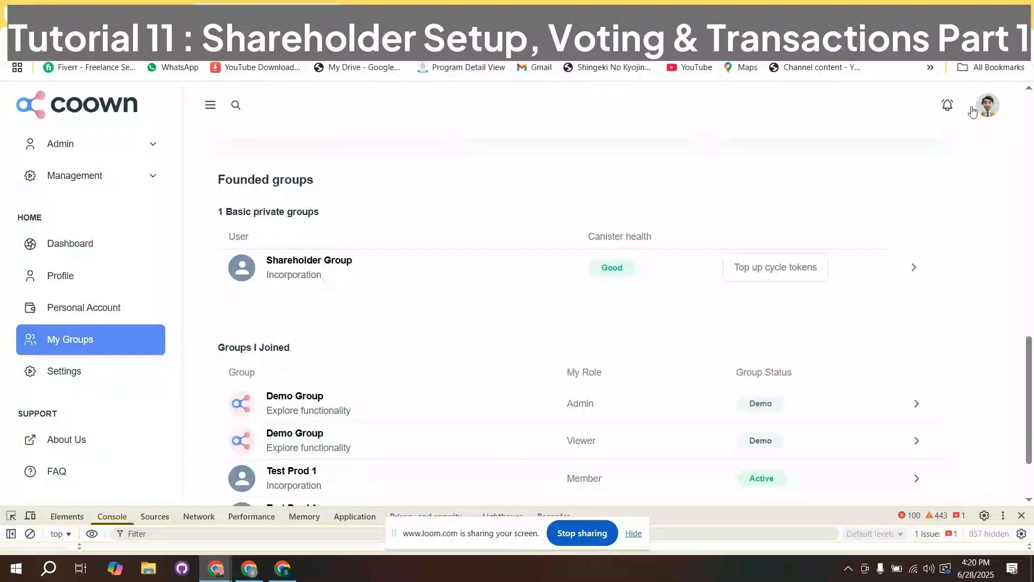
{"action": "left_click", "coordinate": [978, 111]}
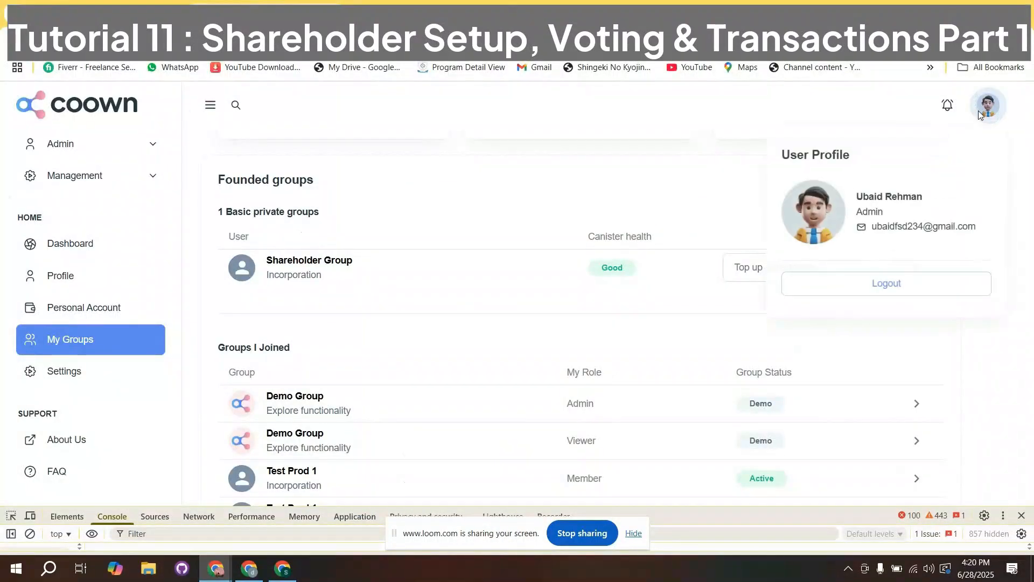
{"action": "left_click_drag", "start_coordinate": [873, 227], "coordinate": [931, 229]}
{"action": "triple_click", "coordinate": [974, 228]}
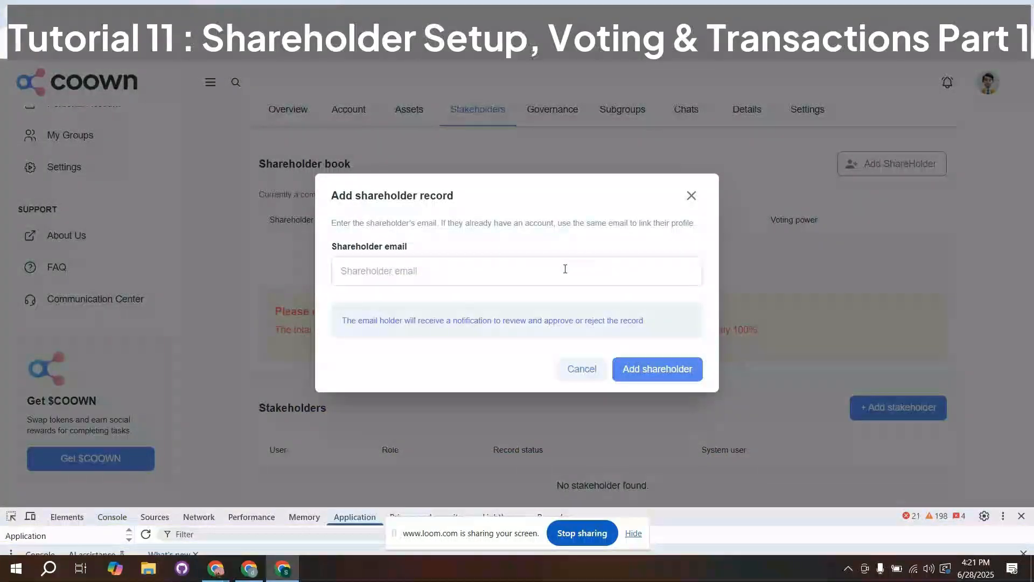
{"action": "key", "text": "ctrl+v"}
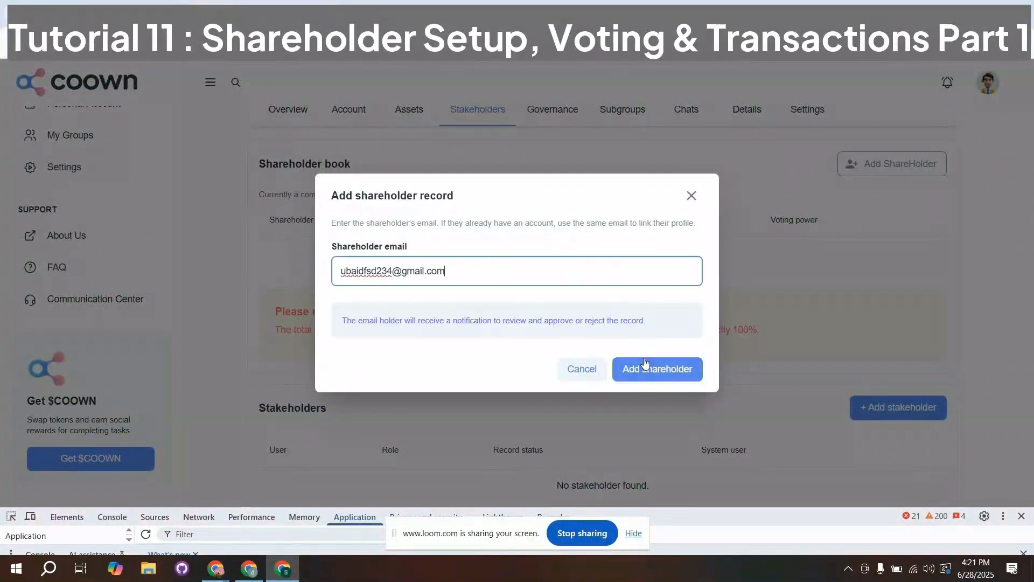
{"action": "left_click", "coordinate": [648, 368]}
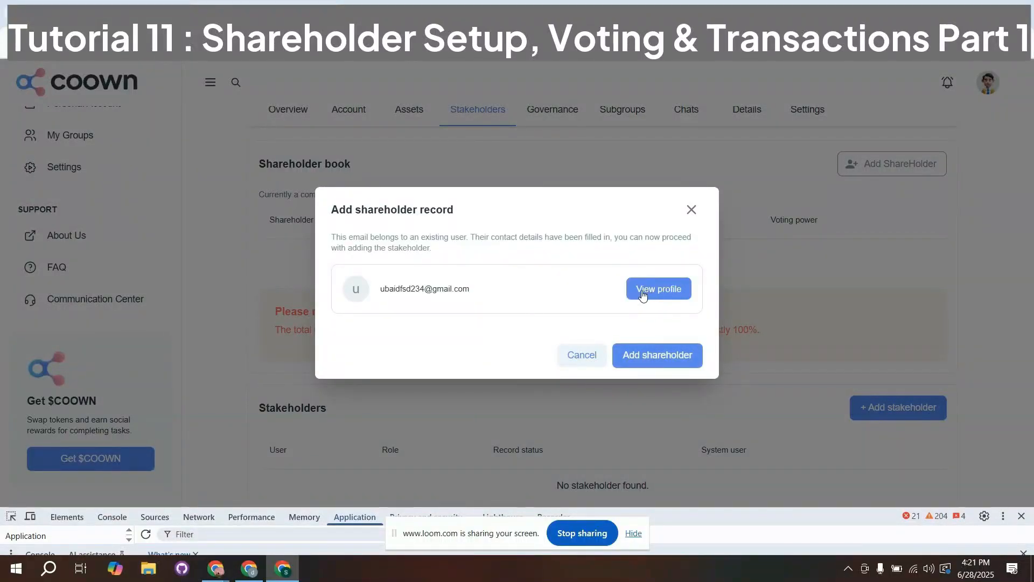
{"action": "left_click", "coordinate": [632, 357]}
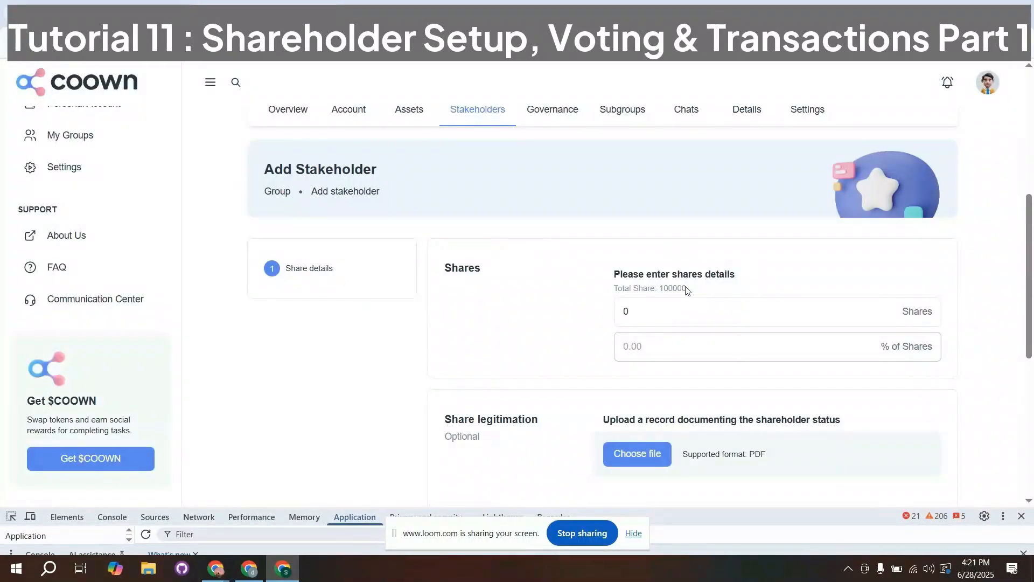
- Set the new shareholder's number of shares to 10000
{"action": "left_click_drag", "start_coordinate": [686, 290], "coordinate": [614, 296]}
{"action": "left_click", "coordinate": [644, 309]}
{"action": "type", "text": "1"}
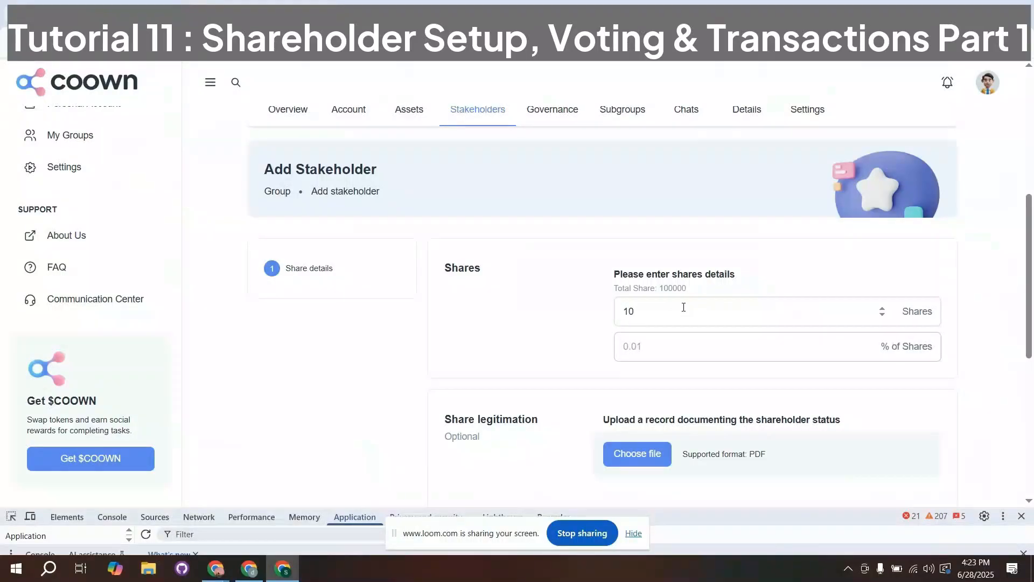
{"action": "left_click", "coordinate": [684, 307]}
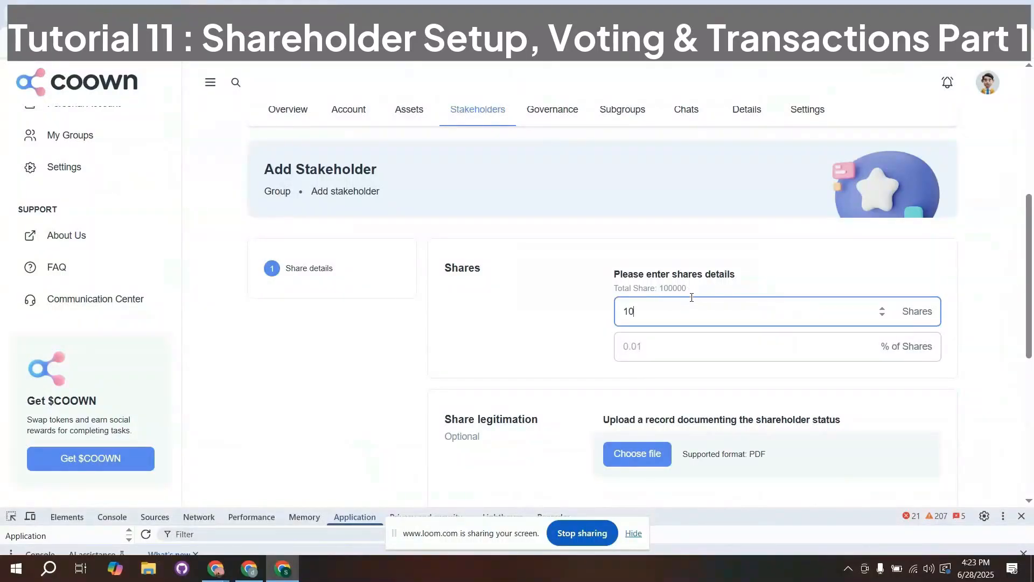
{"action": "left_click", "coordinate": [878, 346]}
{"action": "left_click_drag", "start_coordinate": [688, 293], "coordinate": [660, 291]}
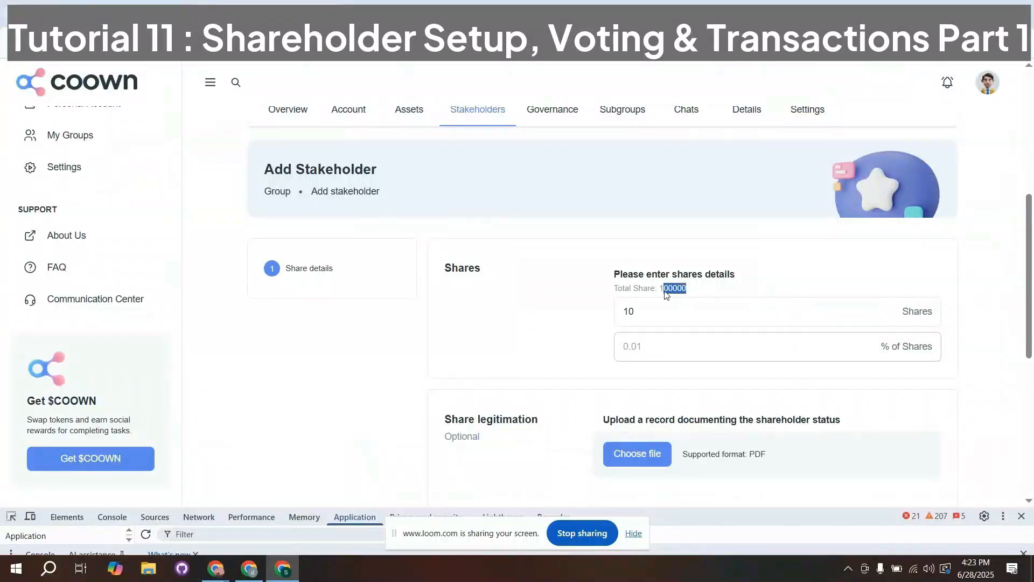
{"action": "left_click", "coordinate": [661, 321]}
{"action": "type", "text": "00"}
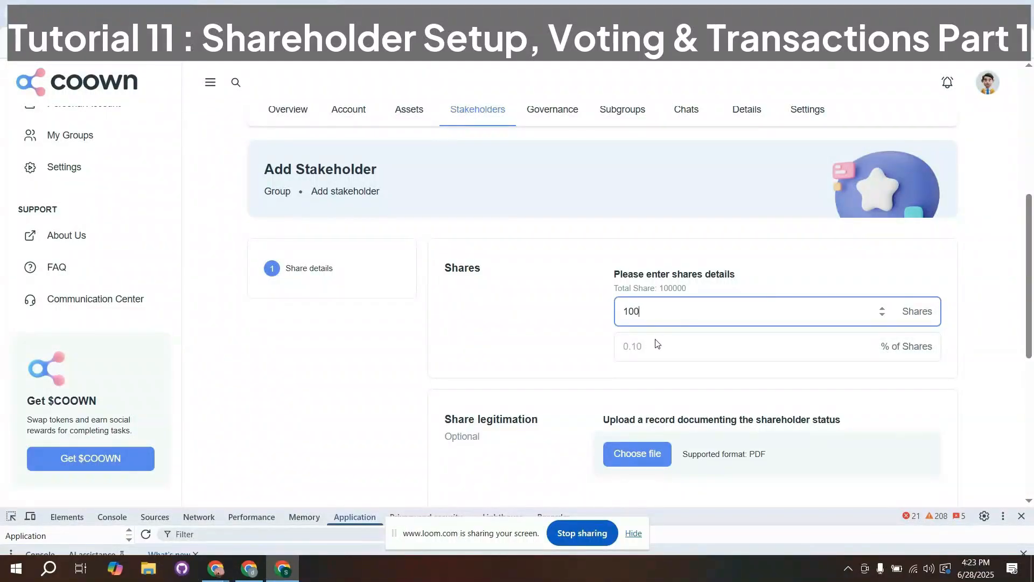
{"action": "type", "text": "00"}
{"action": "left_click", "coordinate": [876, 350]}
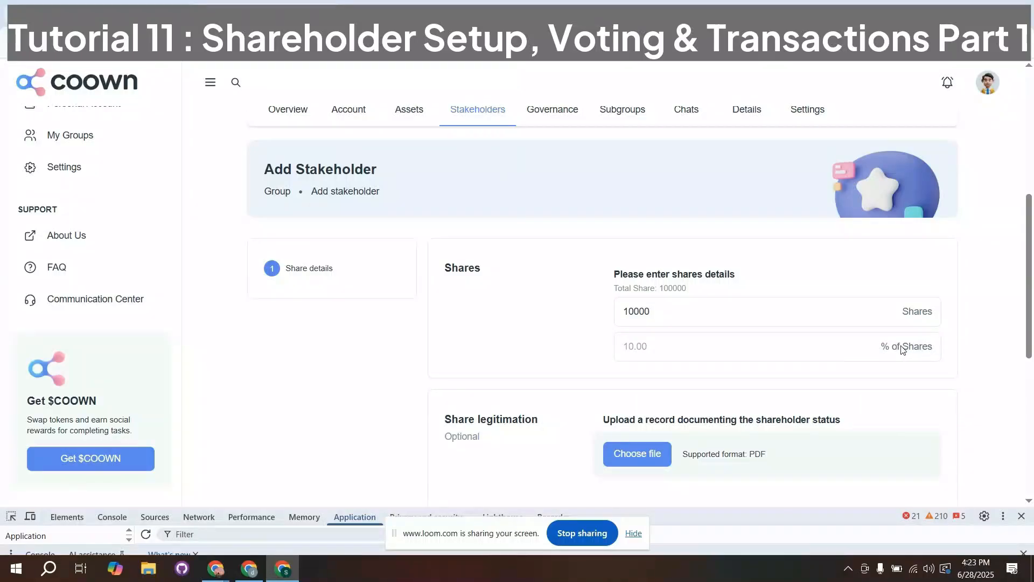
- Change the new shareholder's number of shares to 25000
{"action": "left_click", "coordinate": [628, 311]}
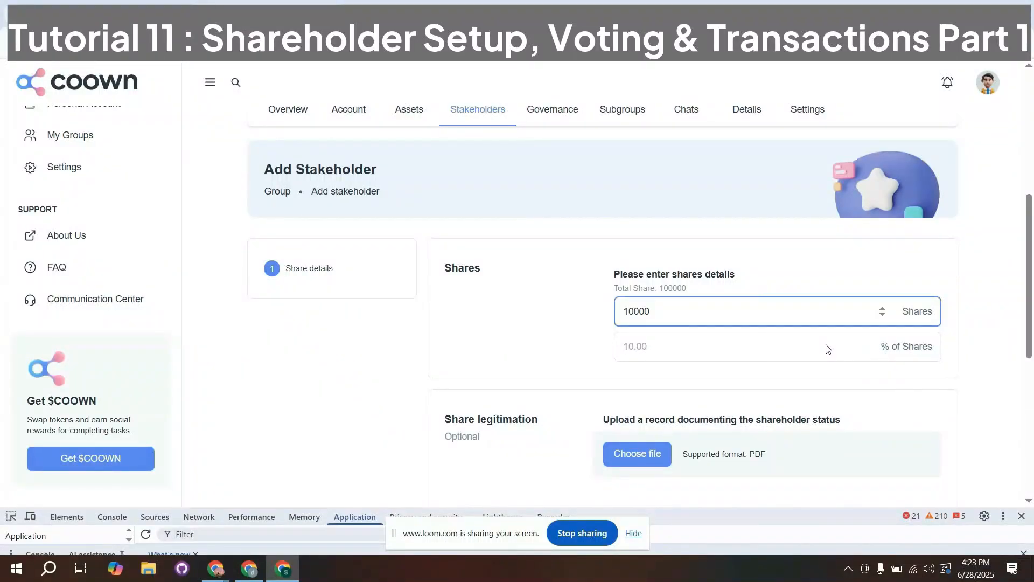
{"action": "key", "text": "BackSpace"}
{"action": "type", "text": "25"}
{"action": "key", "text": "Delete"}
{"action": "scroll", "coordinate": [689, 374], "scroll_direction": "down", "scroll_amount": 1}
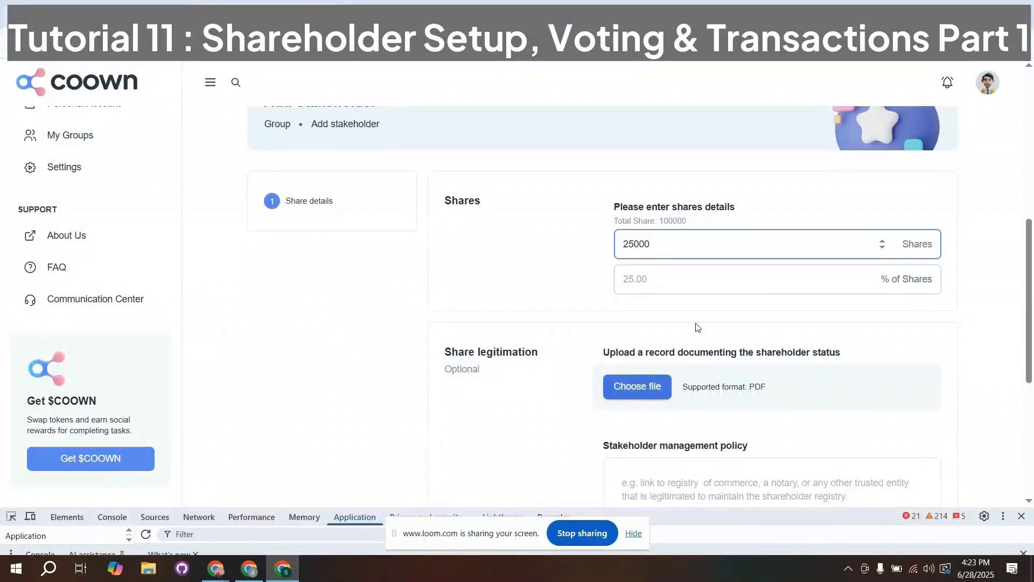
{"action": "left_click", "coordinate": [651, 256]}
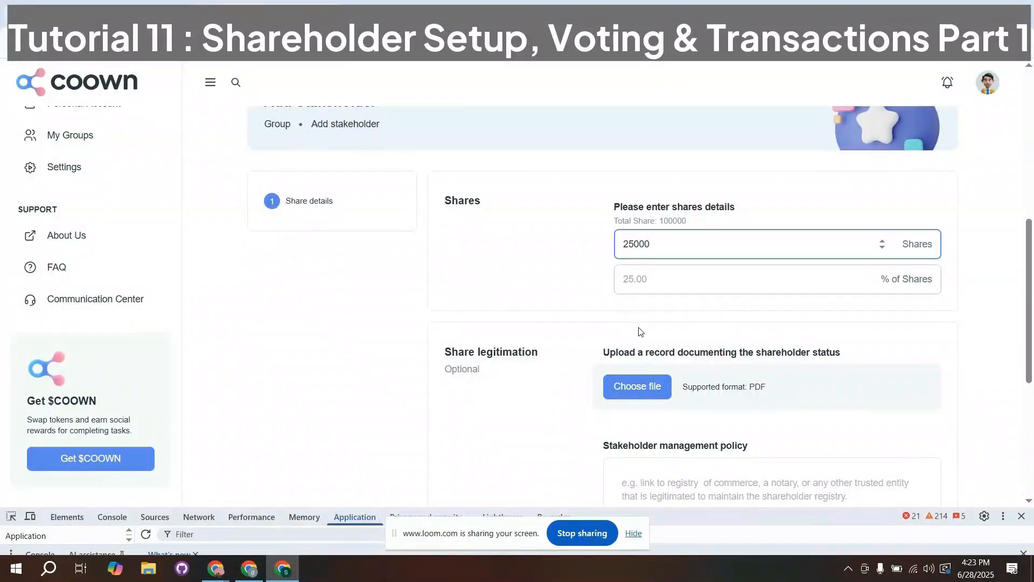
- Attach dummy.pdf from the Downloads folder as the record documenting the shareholder status
{"action": "left_click", "coordinate": [633, 386]}
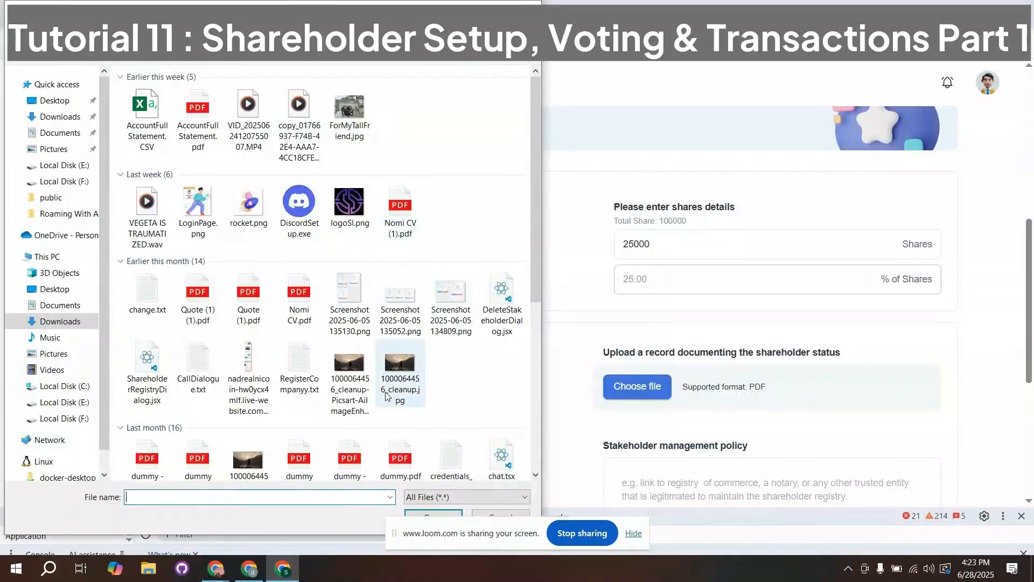
{"action": "double_click", "coordinate": [400, 457]}
{"action": "scroll", "coordinate": [499, 381], "scroll_direction": "down", "scroll_amount": 3}
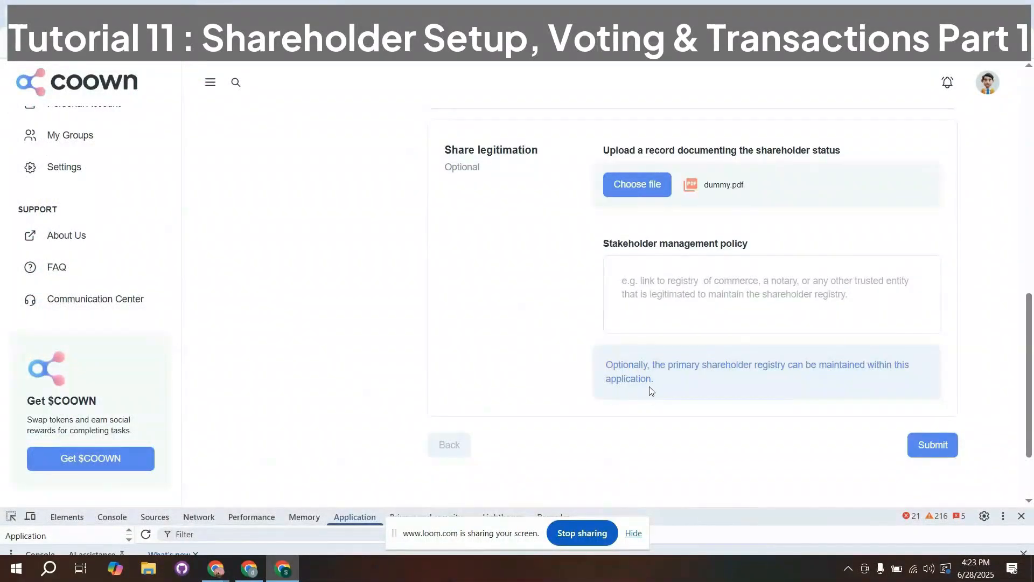
- Submit the shareholder record with "Stakeholder" as the stakeholder management policy, and check the record's status in the shareholder book
{"action": "left_click_drag", "start_coordinate": [658, 381], "coordinate": [588, 360]}
{"action": "left_click", "coordinate": [670, 303]}
{"action": "type", "text": "Stakehol"}
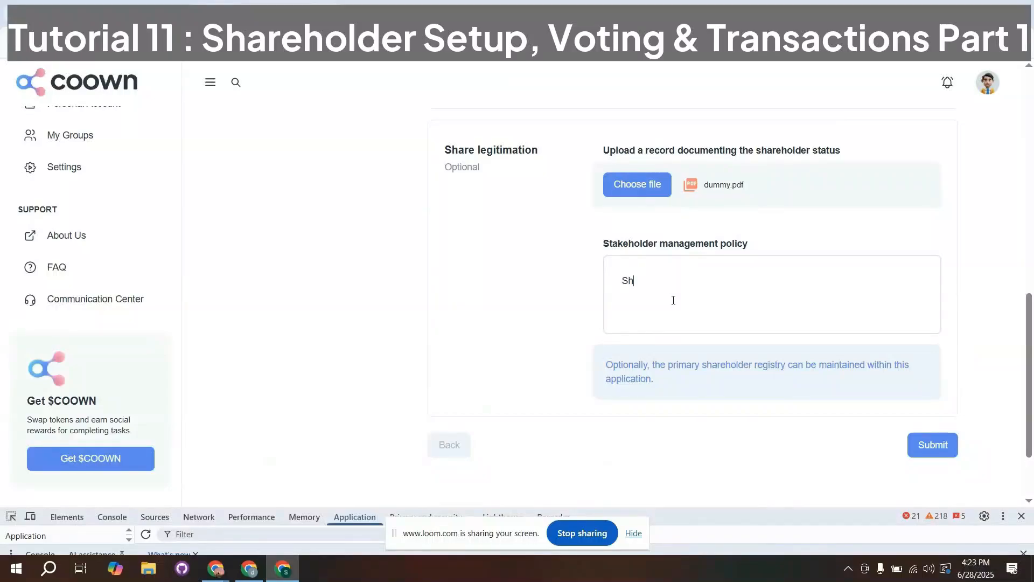
{"action": "type", "text": "der"}
{"action": "left_click", "coordinate": [930, 444]}
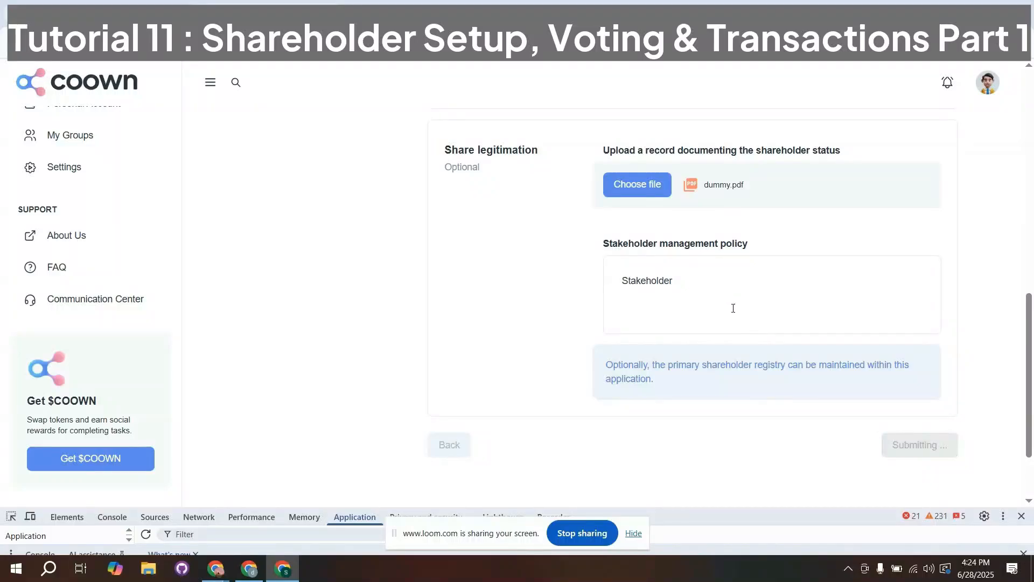
{"action": "scroll", "coordinate": [733, 308], "scroll_direction": "up", "scroll_amount": 1}
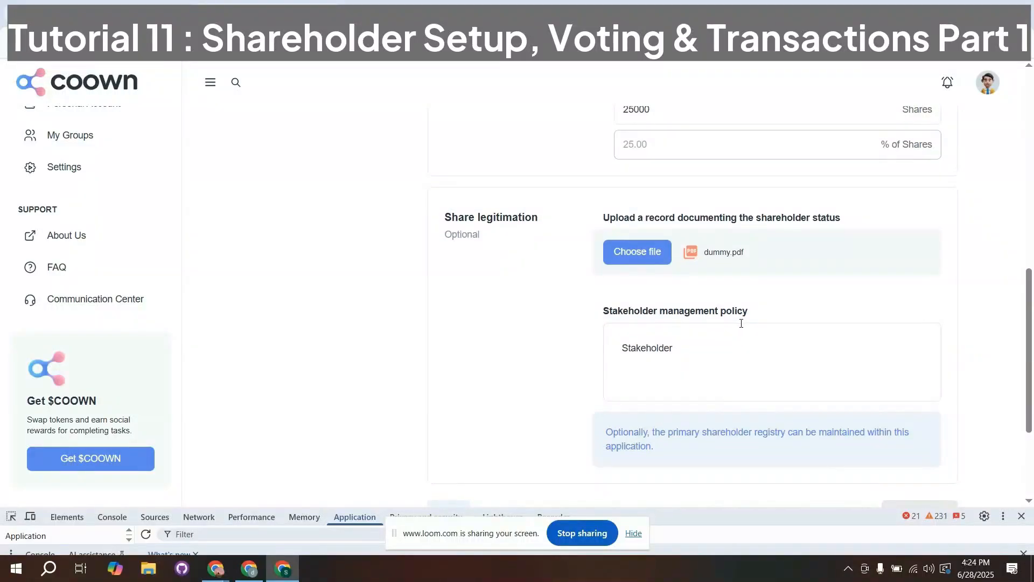
{"action": "scroll", "coordinate": [741, 323], "scroll_direction": "down", "scroll_amount": 2}
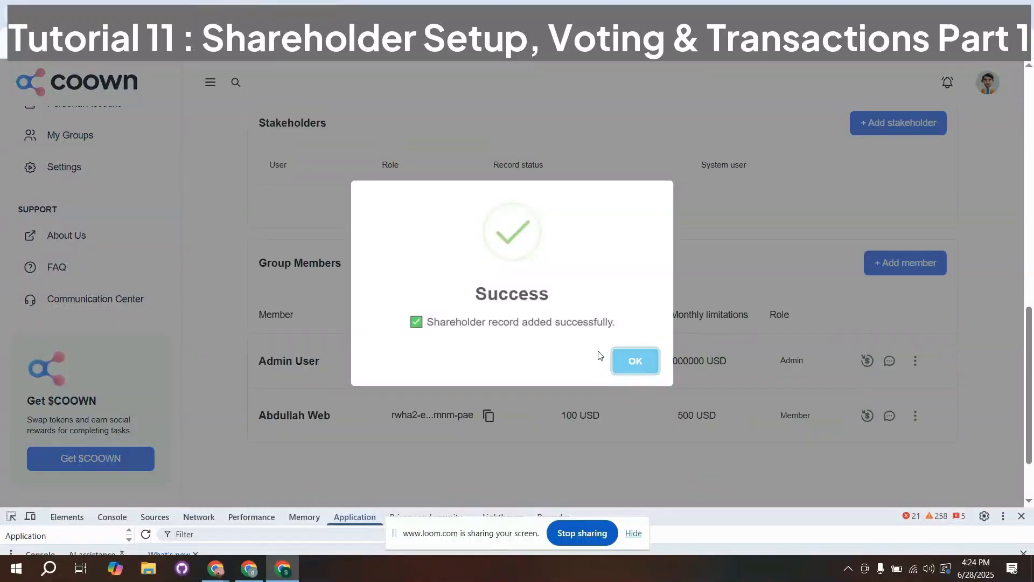
{"action": "left_click", "coordinate": [624, 361]}
{"action": "scroll", "coordinate": [474, 288], "scroll_direction": "up", "scroll_amount": 6}
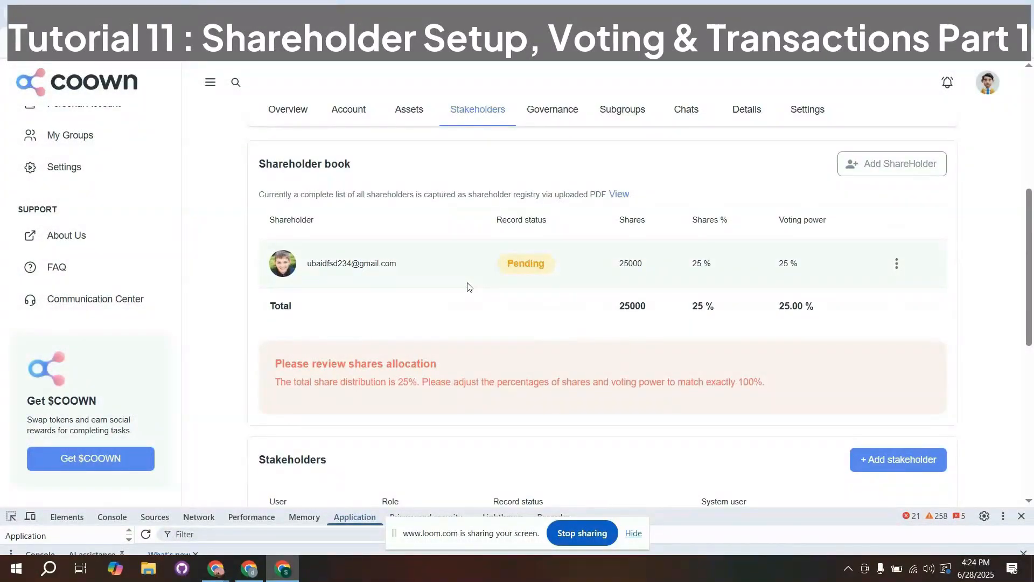
{"action": "left_click_drag", "start_coordinate": [536, 264], "coordinate": [502, 269]}
{"action": "left_click", "coordinate": [547, 274]}
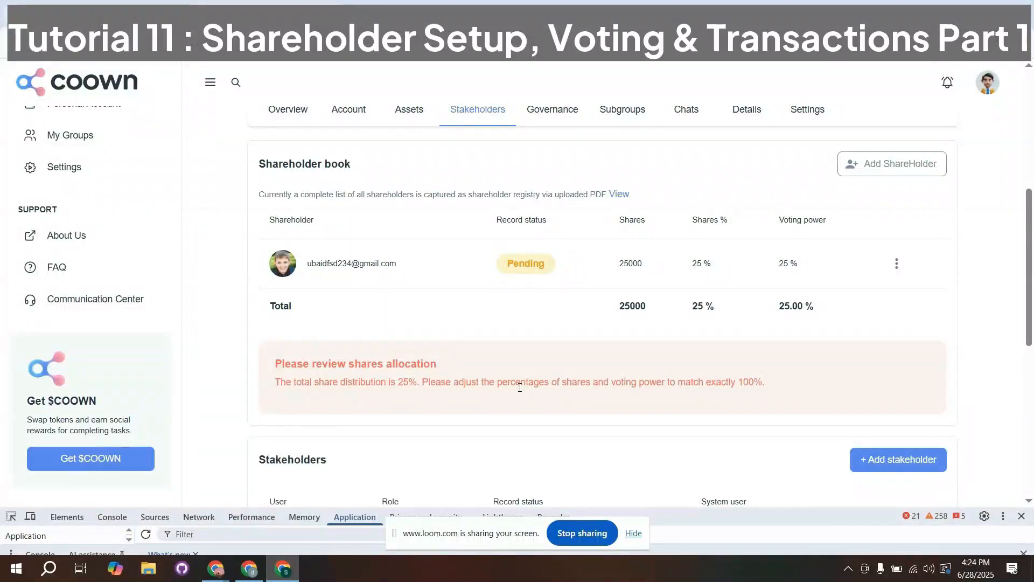
- Switch to the invited shareholder's account and open the unread shareholder invitation from its notifications
{"action": "mouse_move", "coordinate": [216, 566]}
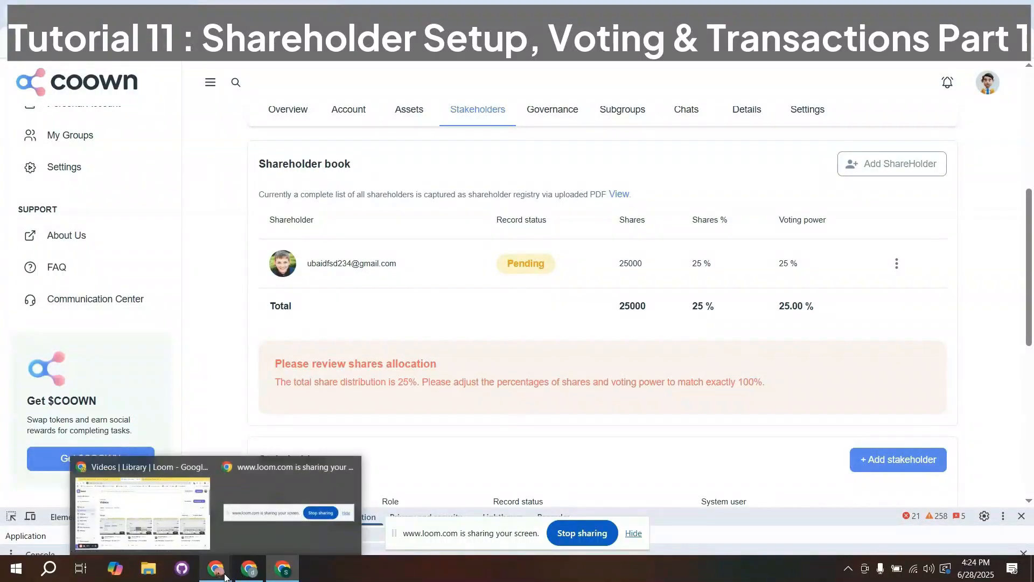
{"action": "left_click", "coordinate": [142, 509]}
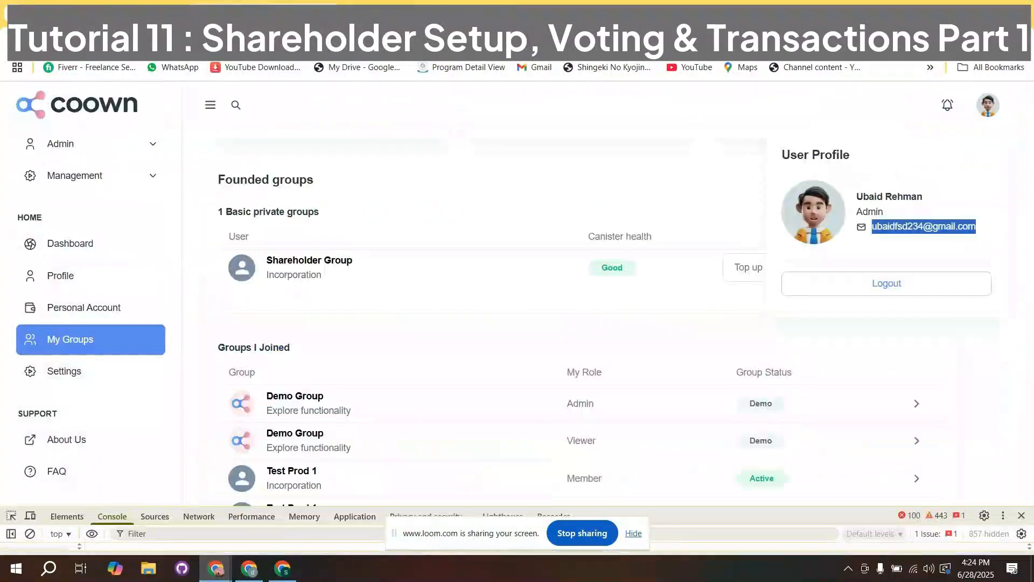
{"action": "left_click", "coordinate": [80, 276]}
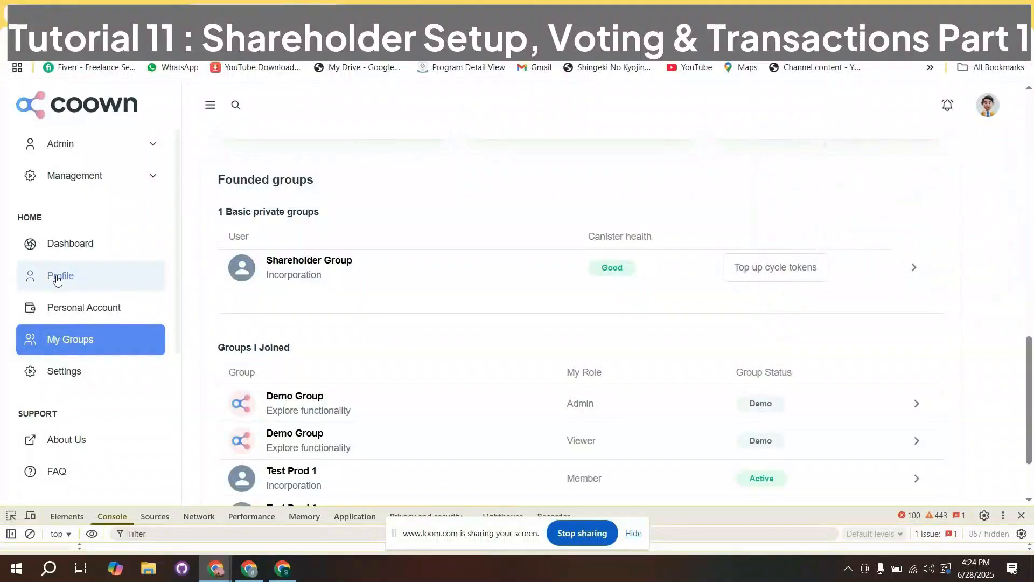
{"action": "left_click", "coordinate": [57, 280]}
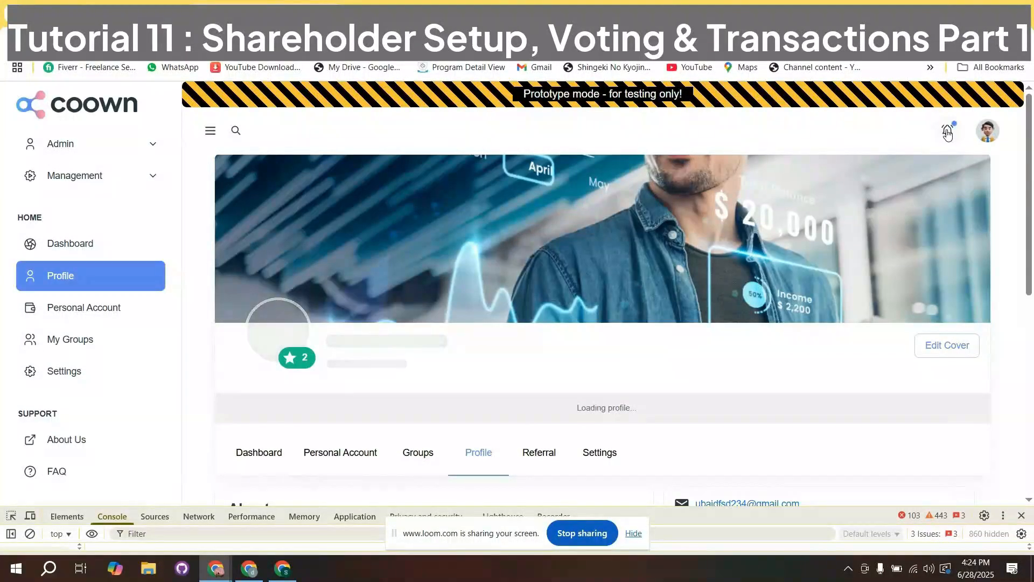
{"action": "left_click", "coordinate": [947, 132]}
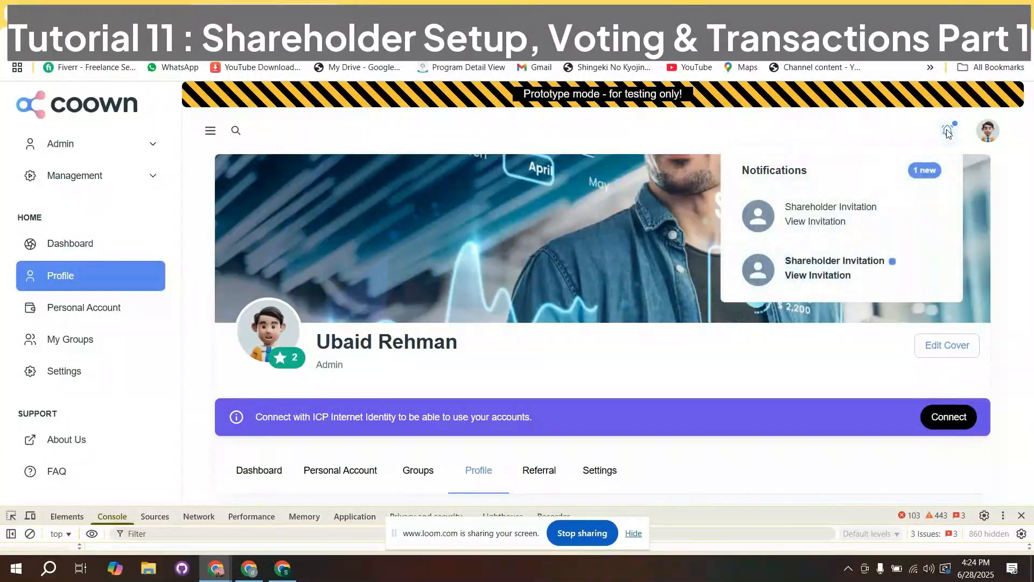
{"action": "left_click", "coordinate": [836, 277]}
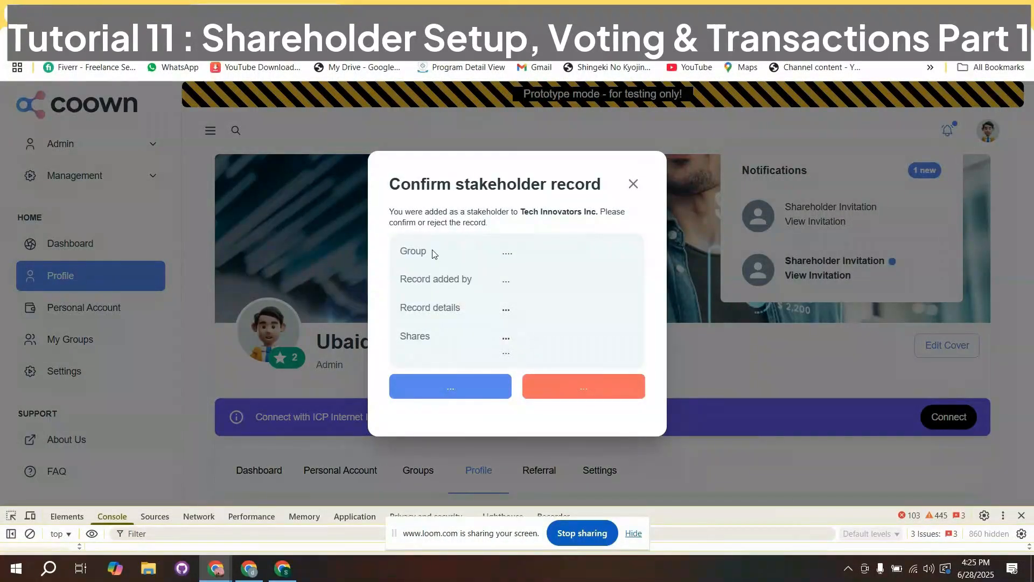
- Review the group and share details of the stakeholder record and confirm the record
{"action": "left_click_drag", "start_coordinate": [434, 253], "coordinate": [403, 250]}
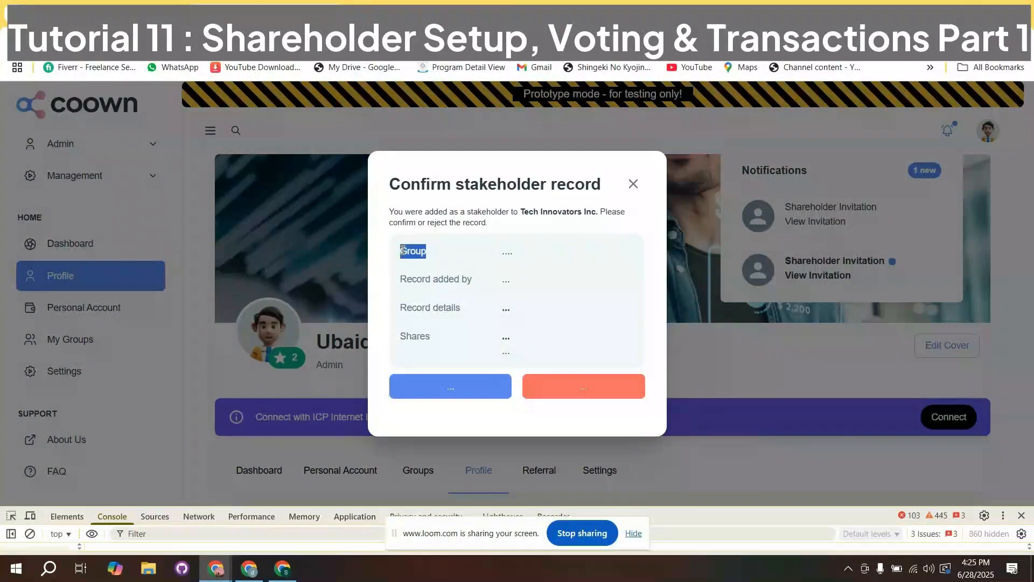
{"action": "left_click", "coordinate": [482, 260]}
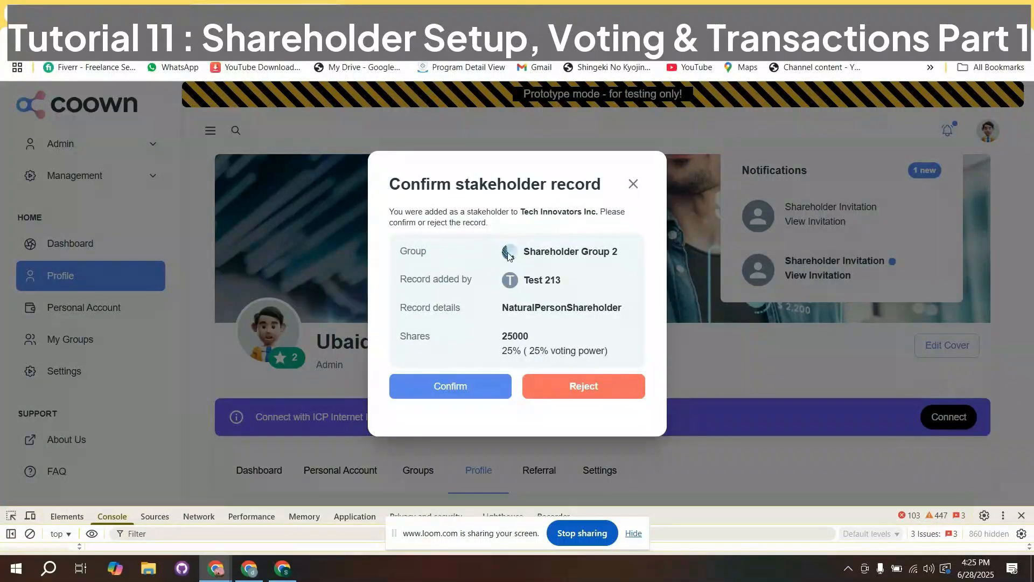
{"action": "left_click_drag", "start_coordinate": [448, 253], "coordinate": [387, 258]}
{"action": "left_click_drag", "start_coordinate": [503, 339], "coordinate": [511, 335]}
{"action": "left_click", "coordinate": [549, 338]}
{"action": "left_click", "coordinate": [458, 392]}
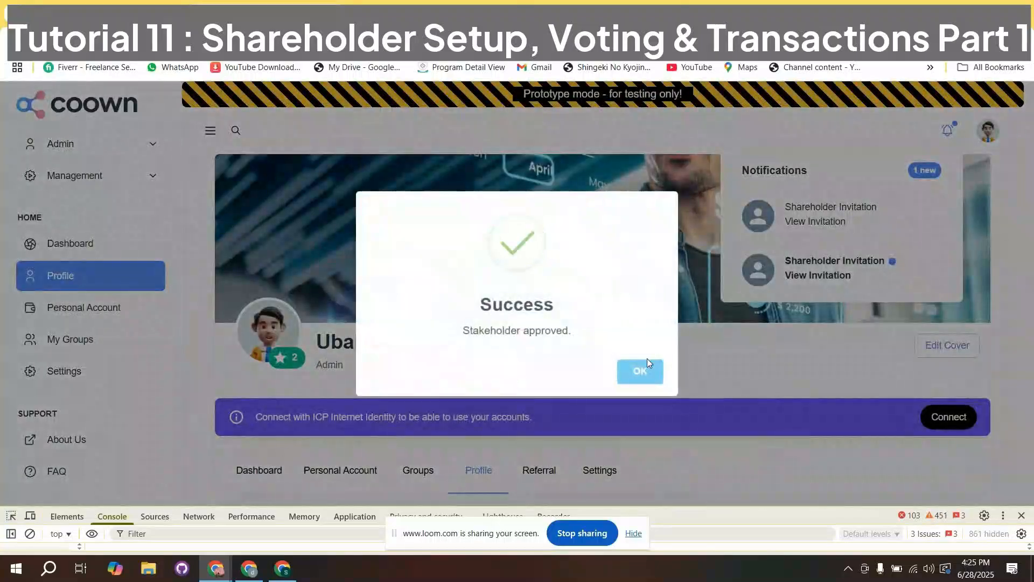
{"action": "left_click", "coordinate": [642, 372]}
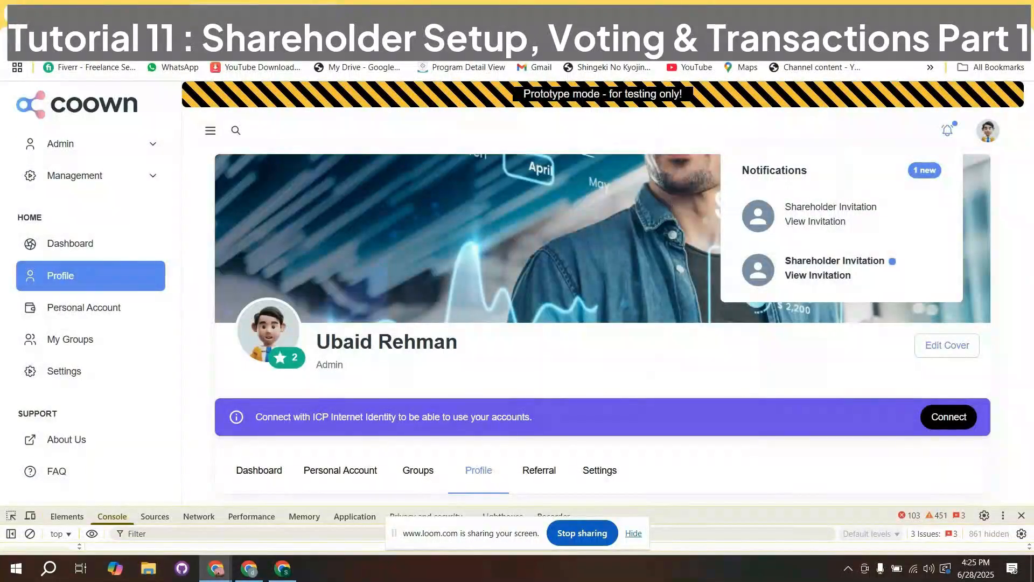
- Switch to Gmail, open the Shareholder Invitation e-mail from COOWN and examine its one-time password section
{"action": "left_click", "coordinate": [679, 14]}
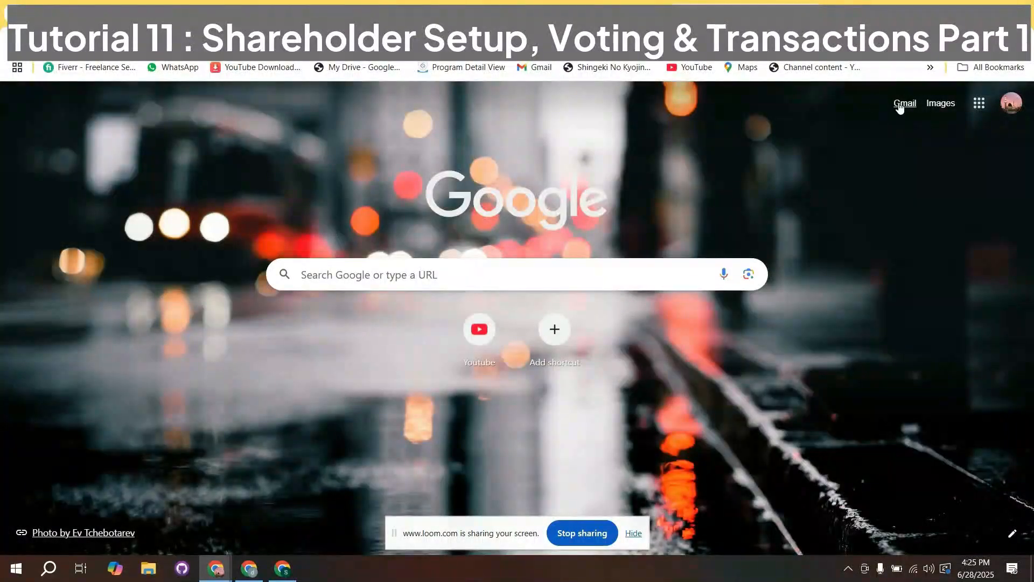
{"action": "left_click", "coordinate": [904, 104]}
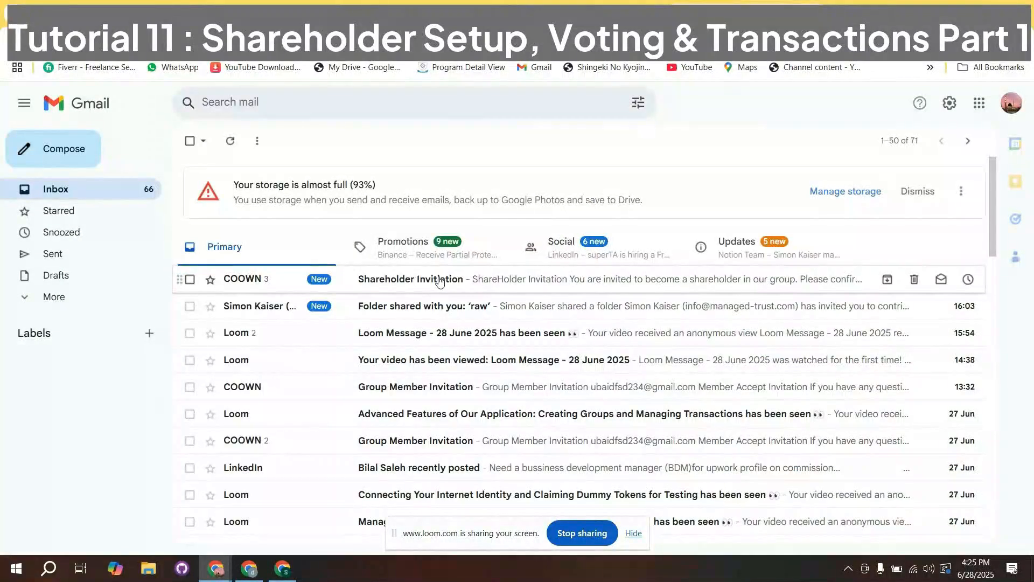
{"action": "left_click", "coordinate": [290, 281]}
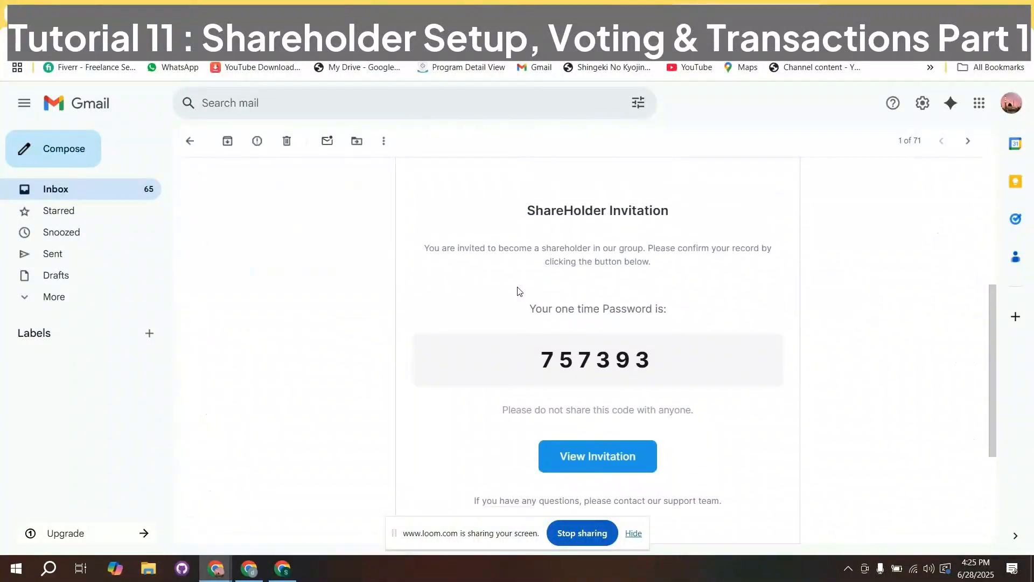
{"action": "left_click_drag", "start_coordinate": [525, 222], "coordinate": [670, 223]}
{"action": "left_click", "coordinate": [673, 224]}
{"action": "left_click_drag", "start_coordinate": [543, 371], "coordinate": [674, 377]}
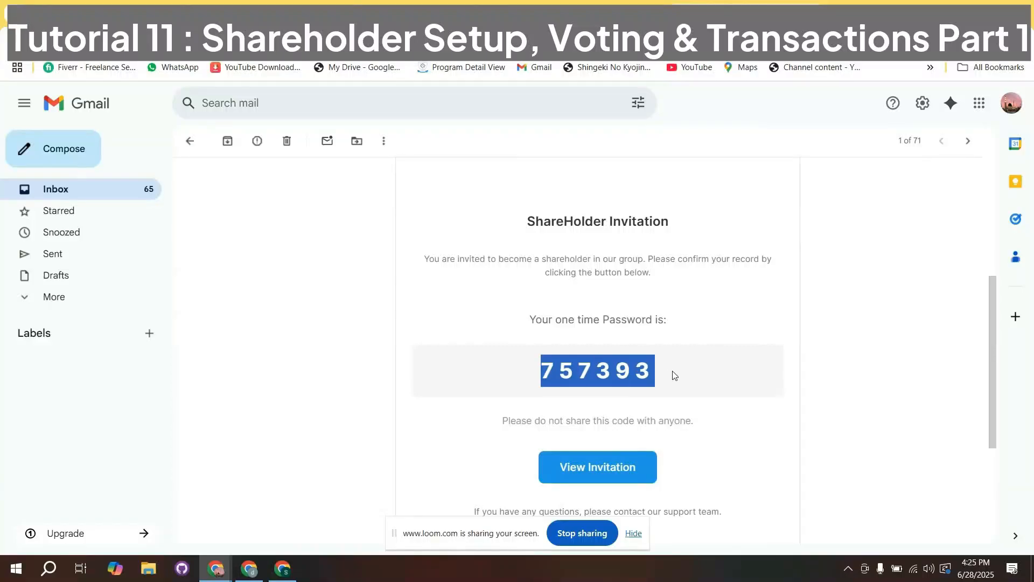
- View the stakeholder confirmation page linked in the invitation e-mail, and return to the COOWN profile page
{"action": "left_click", "coordinate": [604, 466]}
{"action": "left_click", "coordinate": [671, 1]}
{"action": "left_click", "coordinate": [768, 1]}
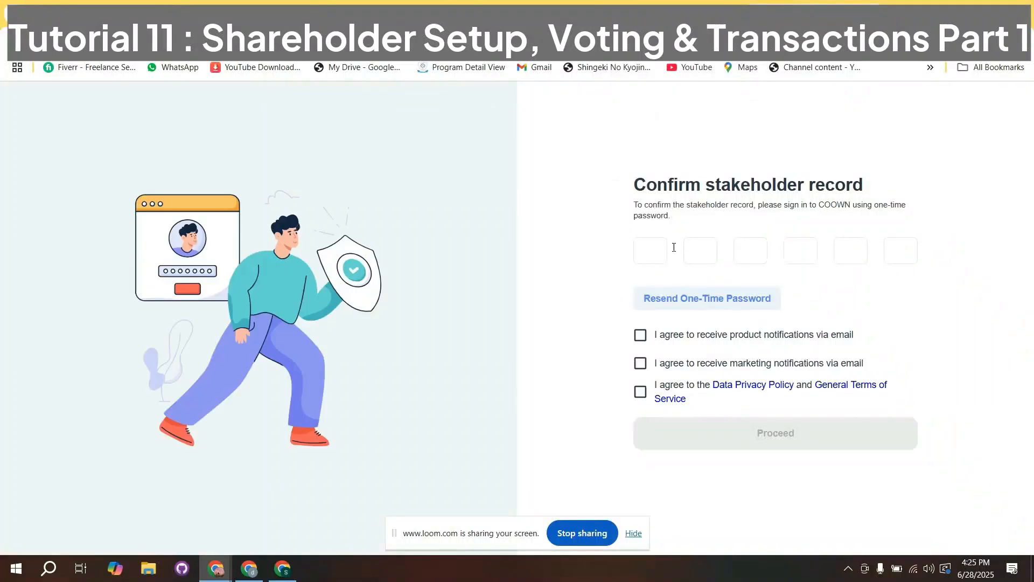
{"action": "left_click", "coordinate": [655, 2]}
{"action": "left_click", "coordinate": [315, 2]}
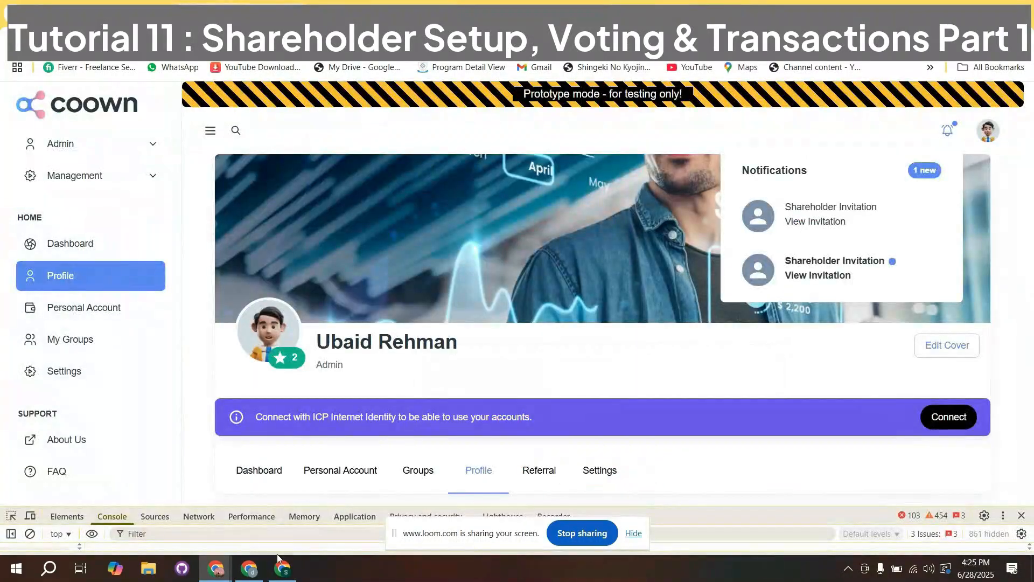
- Switch back to the group admin's account and refresh the stakeholder view to check the shareholder's record status
{"action": "left_click", "coordinate": [252, 569]}
{"action": "left_click", "coordinate": [282, 569]}
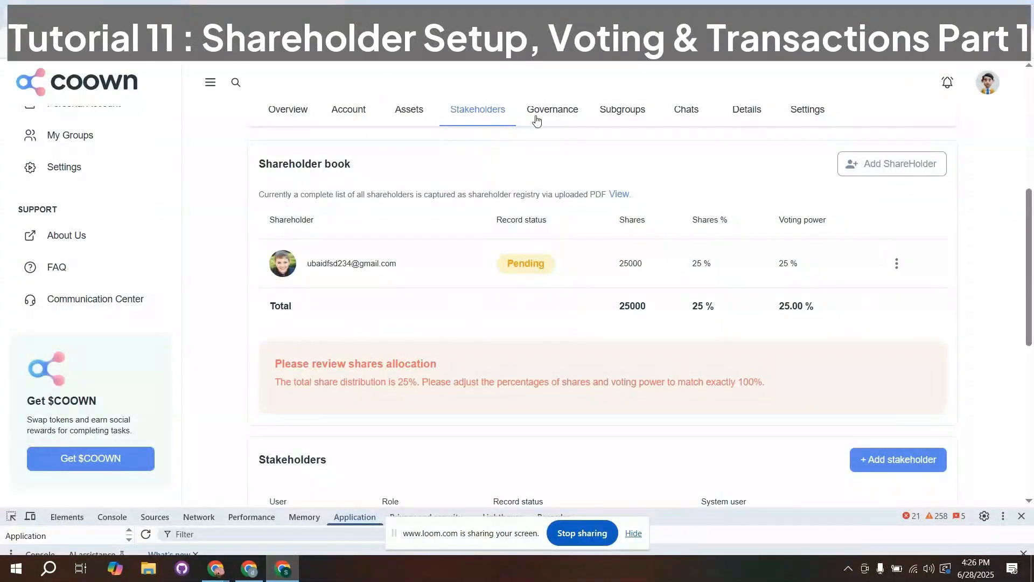
{"action": "left_click", "coordinate": [542, 112]}
{"action": "left_click", "coordinate": [481, 160]}
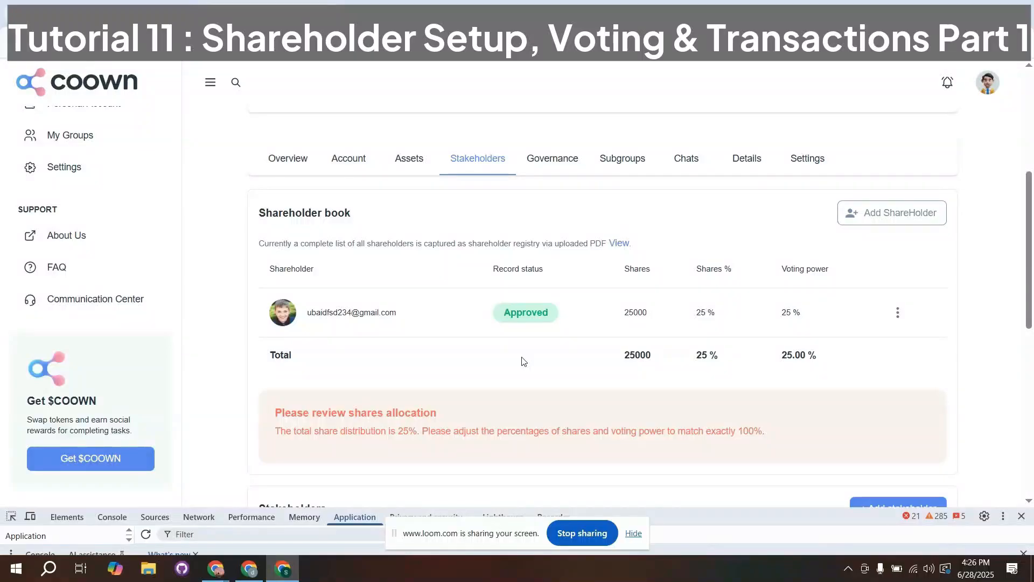
{"action": "left_click", "coordinate": [869, 219]}
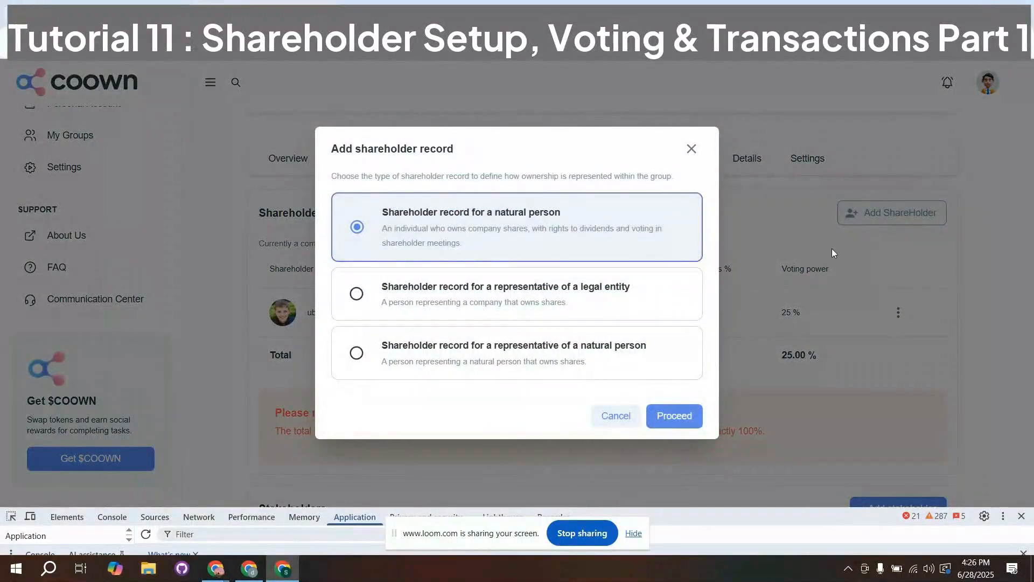
{"action": "left_click", "coordinate": [666, 419]}
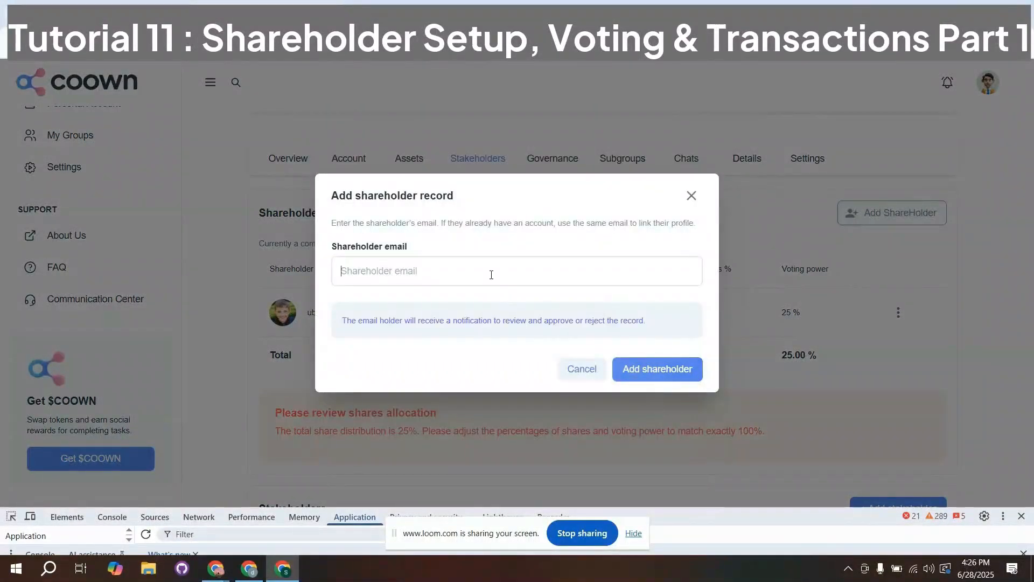
{"action": "left_click", "coordinate": [490, 275]}
{"action": "type", "text": "ubai"}
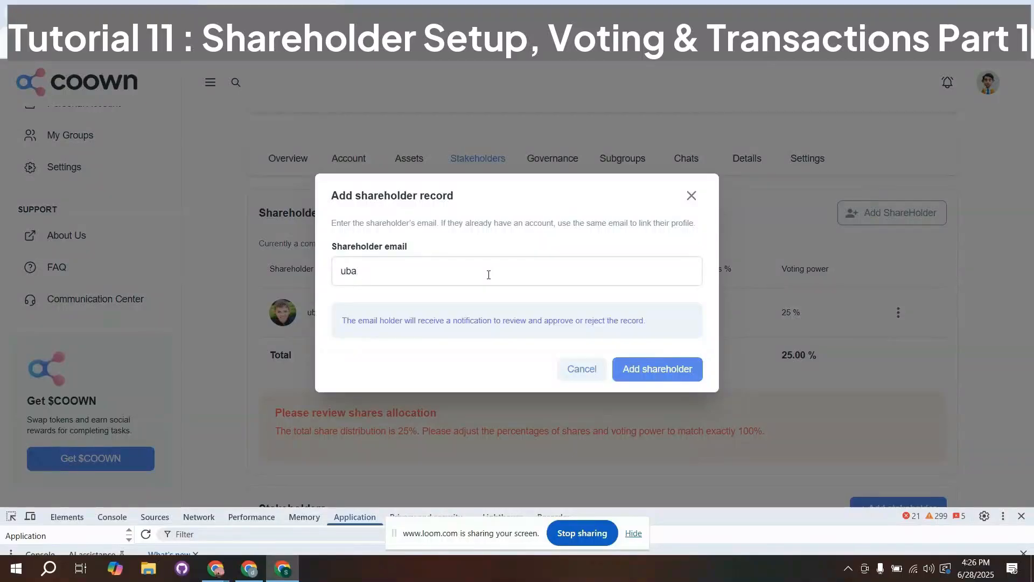
{"action": "key", "text": "BackSpace"}
{"action": "key", "text": "BackSpace"}
{"action": "key", "text": "BackSpace"}
{"action": "key", "text": "BackSpace"}
{"action": "left_click", "coordinate": [688, 199]}
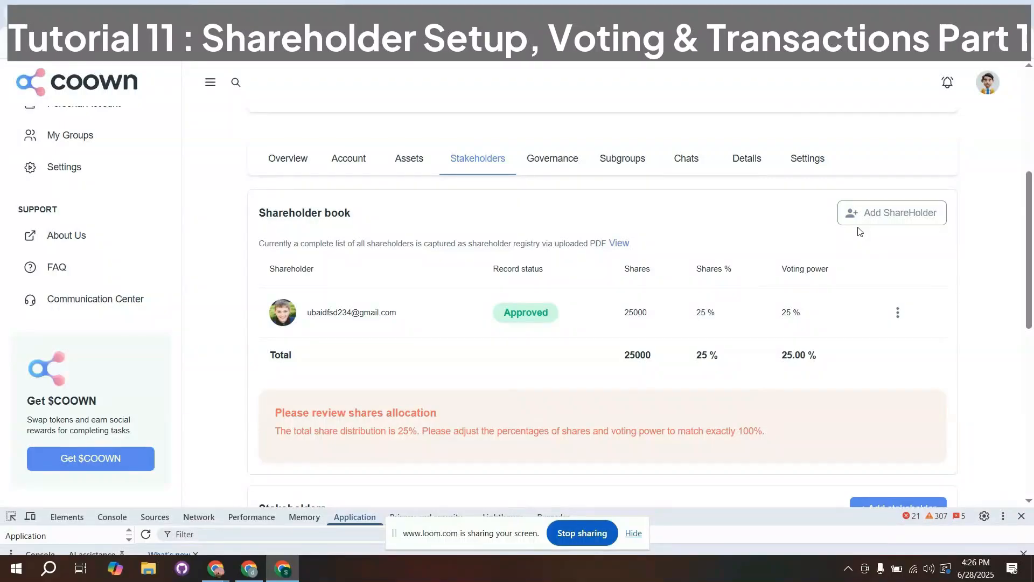
- Start adding a shareholder, and switch to the other account to copy its e-mail address
{"action": "left_click", "coordinate": [864, 214]}
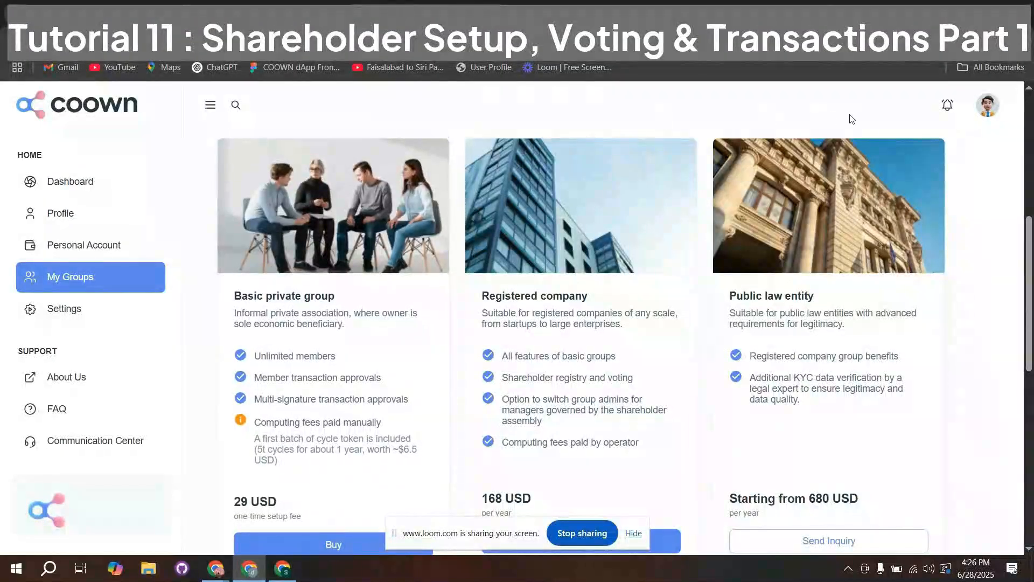
{"action": "left_click", "coordinate": [988, 105]}
{"action": "left_click_drag", "start_coordinate": [1003, 227], "coordinate": [863, 232]}
{"action": "key", "text": "ctrl+c"}
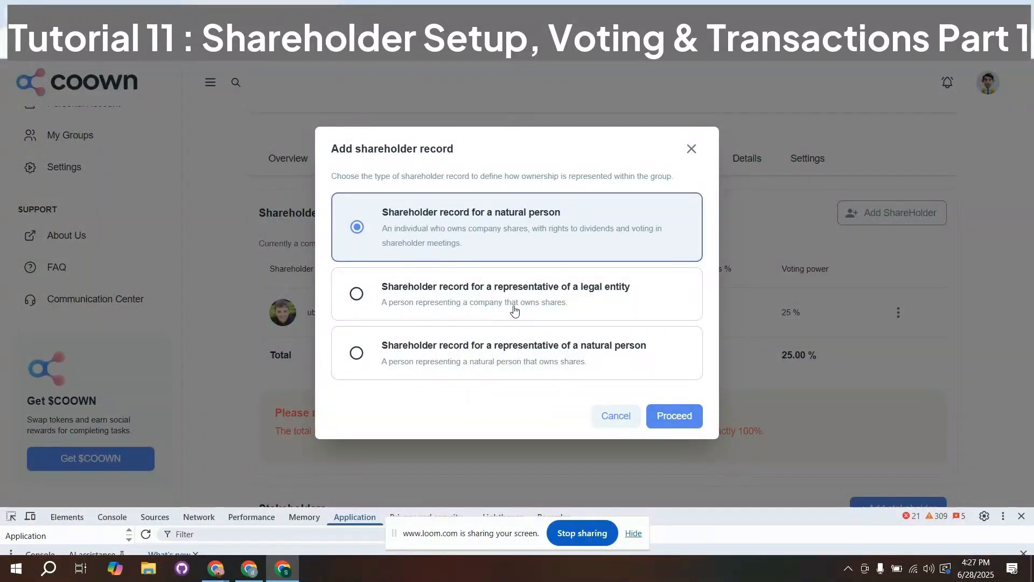
- Create a shareholder record for a representative of a legal entity using the copied shareholder e-mail
{"action": "left_click", "coordinate": [504, 291]}
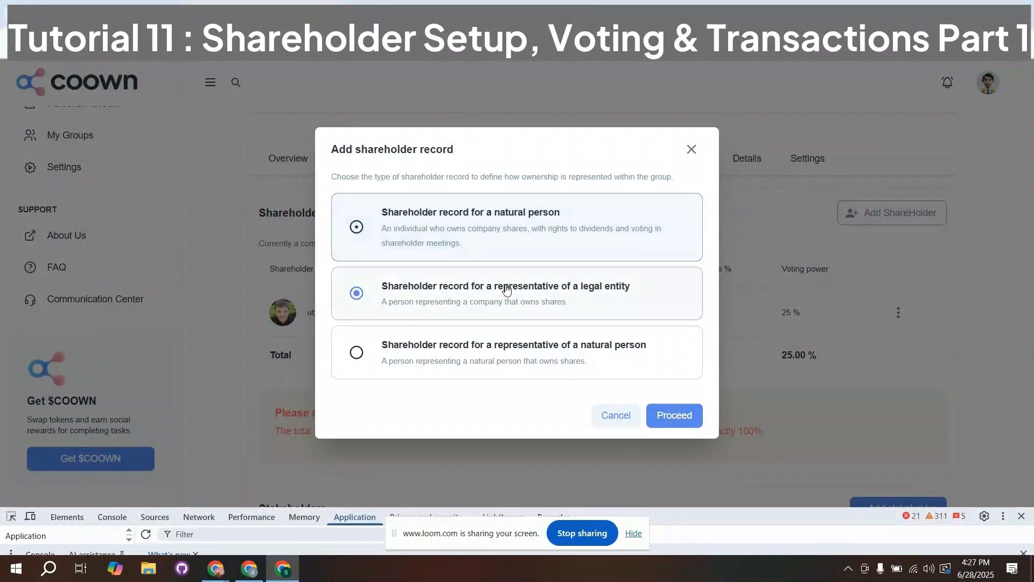
{"action": "left_click", "coordinate": [684, 420]}
{"action": "left_click", "coordinate": [513, 274]}
{"action": "key", "text": "ctrl+v"}
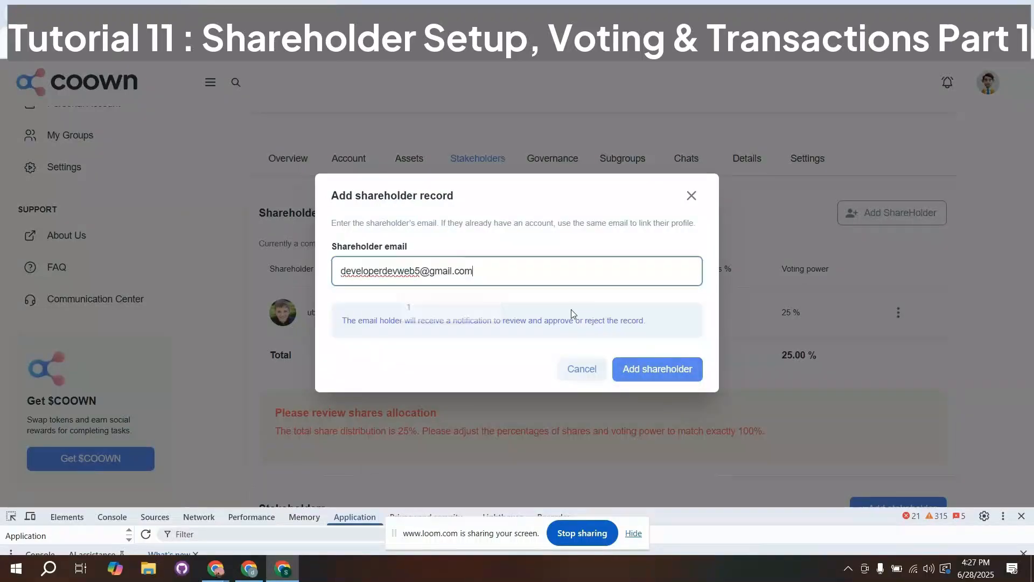
{"action": "left_click", "coordinate": [654, 366]}
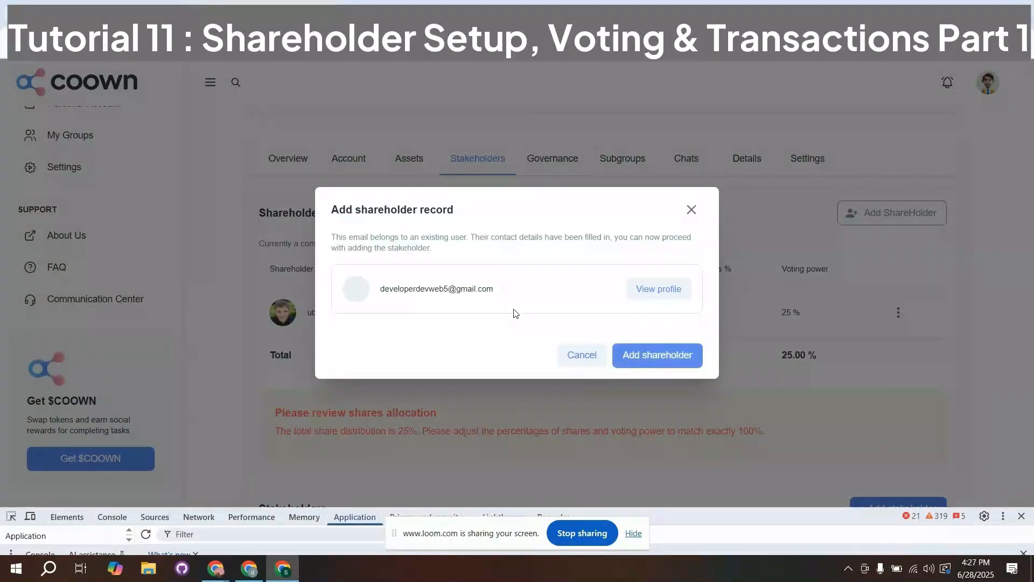
{"action": "left_click", "coordinate": [648, 355]}
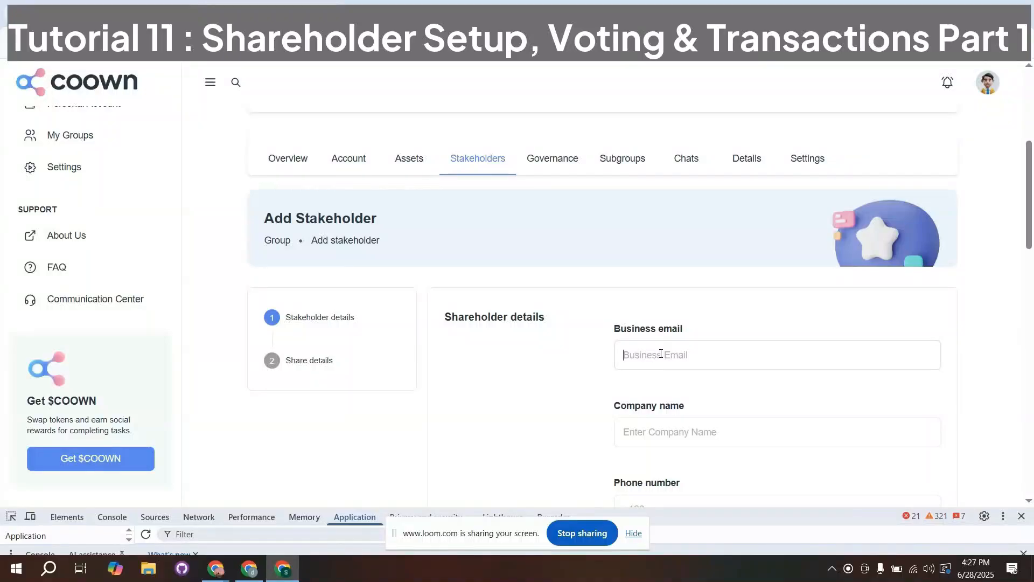
- Enter the business e-mail and the company name Tech Help in the shareholder details
{"action": "left_click", "coordinate": [658, 353]}
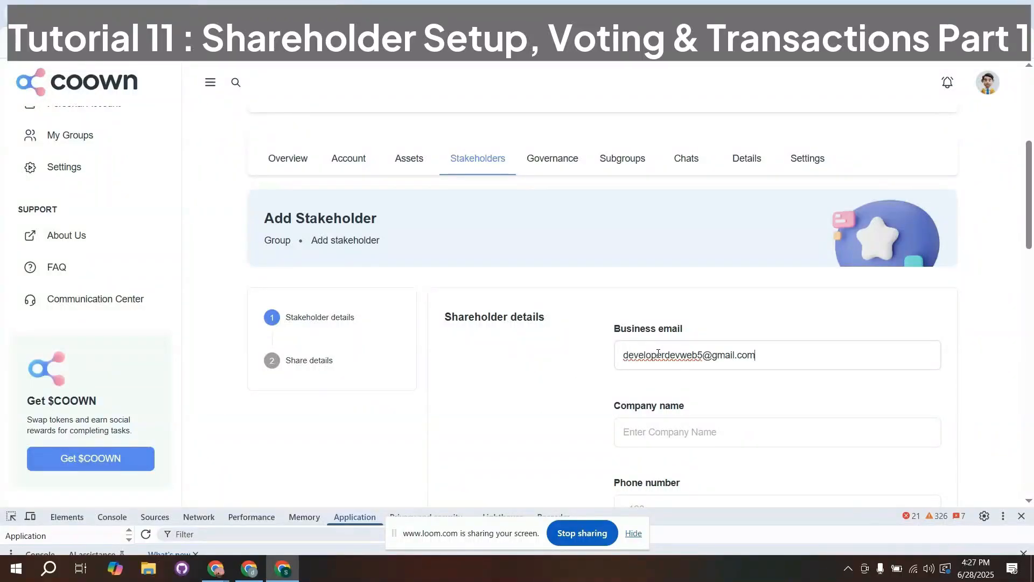
{"action": "left_click", "coordinate": [670, 431]}
{"action": "type", "text": "Tech Help"}
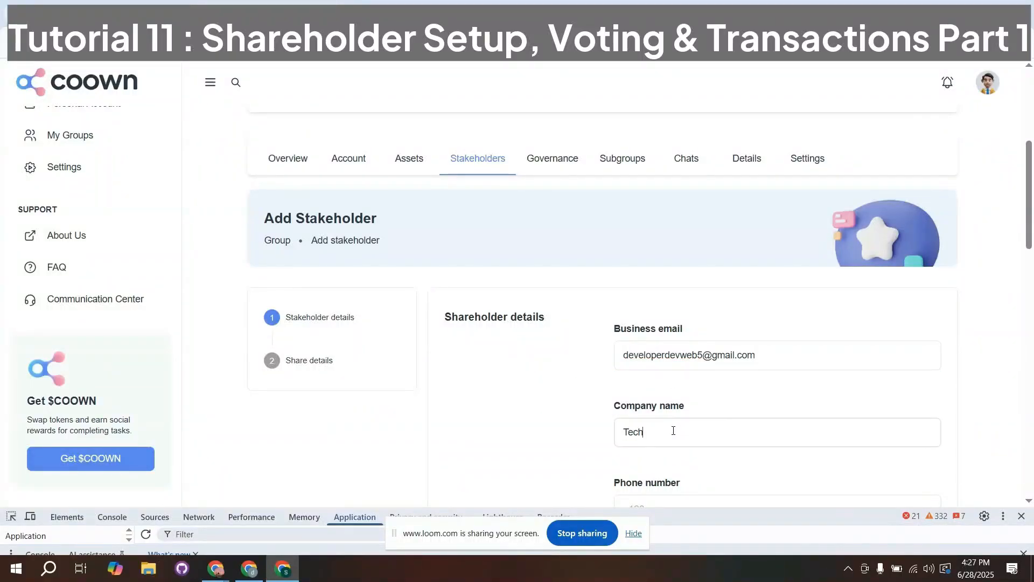
- Fill in the phone number and full address, and enter "dsadas" as the company information
{"action": "scroll", "coordinate": [673, 430], "scroll_direction": "down", "scroll_amount": 2}
{"action": "left_click", "coordinate": [641, 370]}
{"action": "type", "text": "111"}
{"action": "left_click", "coordinate": [653, 441]}
{"action": "scroll", "coordinate": [654, 440], "scroll_direction": "down", "scroll_amount": 4}
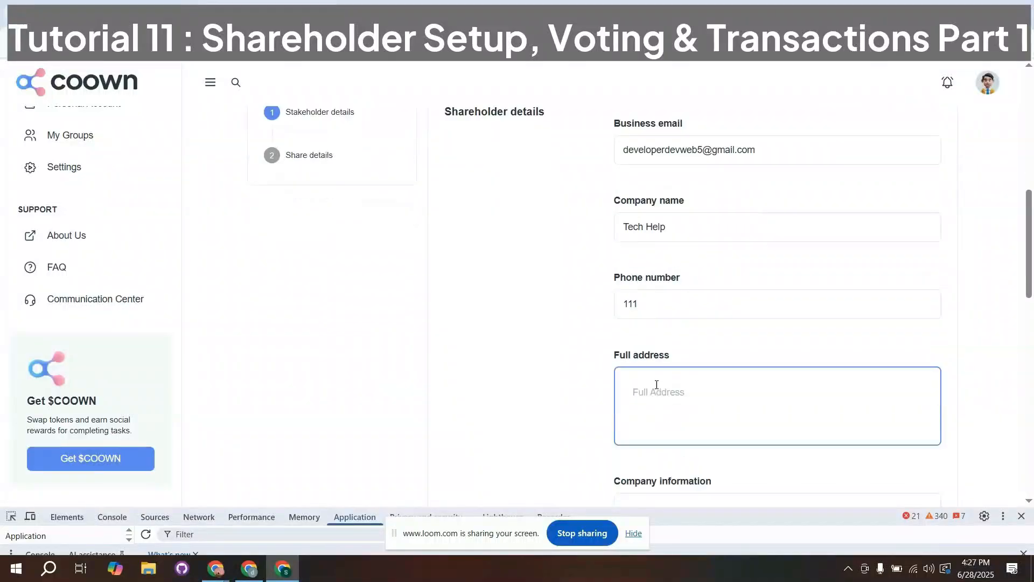
{"action": "type", "text": "dasd"}
{"action": "left_click", "coordinate": [657, 386]}
{"action": "type", "text": "dsadas"}
- Choose Ukraine as the shareholder's country of residence
{"action": "scroll", "coordinate": [641, 320], "scroll_direction": "down", "scroll_amount": 3}
{"action": "left_click", "coordinate": [647, 303]}
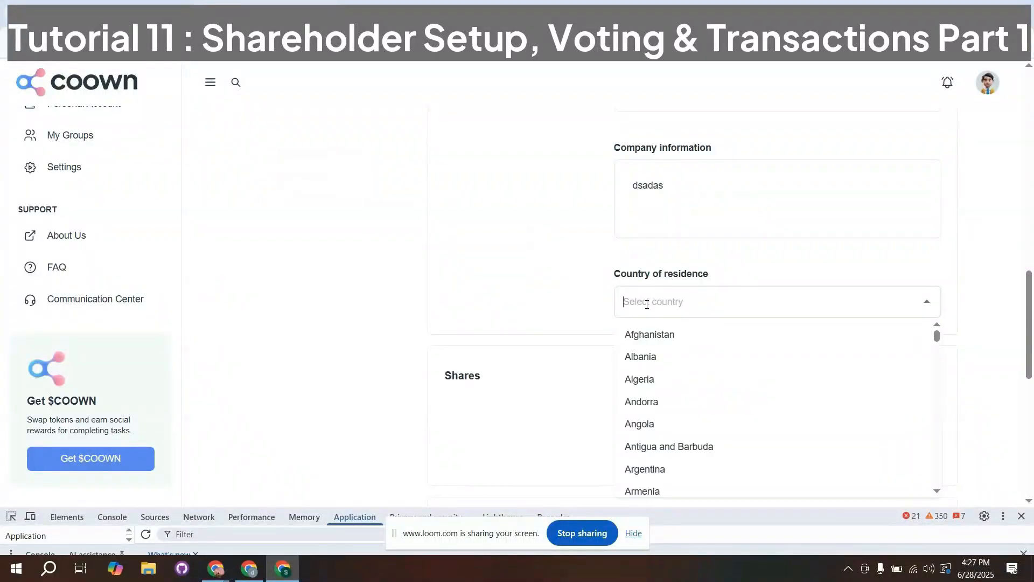
{"action": "type", "text": "uk"}
{"action": "left_click", "coordinate": [658, 332]}
- Allocate 35000 shares to the new shareholder
{"action": "scroll", "coordinate": [661, 307], "scroll_direction": "down", "scroll_amount": 2}
{"action": "left_click", "coordinate": [663, 281]}
{"action": "key", "text": "Left"}
{"action": "type", "text": "100"}
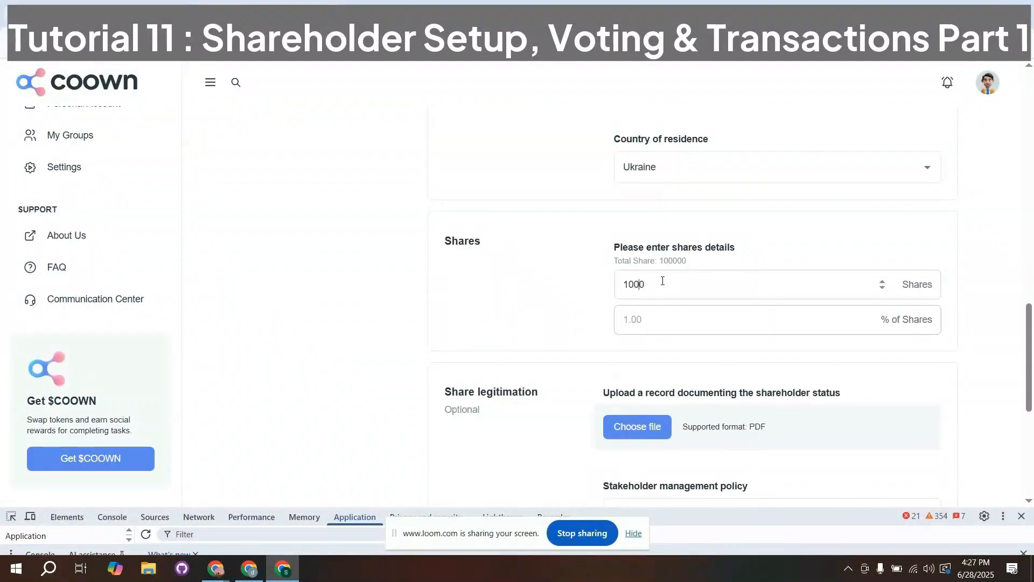
{"action": "key", "text": "BackSpace"}
{"action": "key", "text": "BackSpace"}
{"action": "key", "text": "BackSpace"}
{"action": "type", "text": "35000"}
{"action": "key", "text": "BackSpace"}
{"action": "left_click_drag", "start_coordinate": [621, 284], "coordinate": [635, 285]}
- Attach the CV PDF as share legitimation, enter "das" as the stakeholder management policy, and proceed to the share details
{"action": "left_click", "coordinate": [636, 426]}
{"action": "key", "text": "Return"}
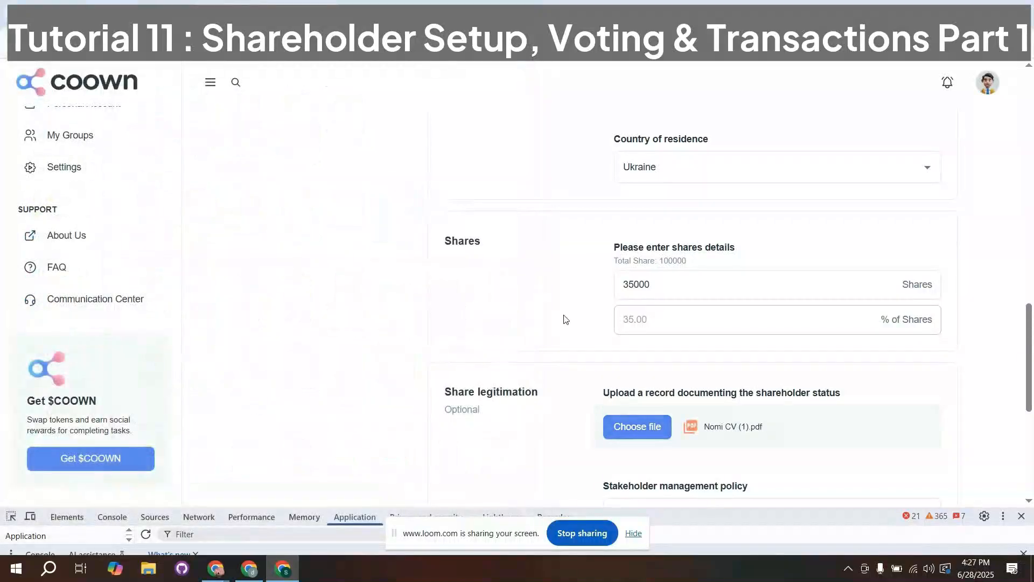
{"action": "scroll", "coordinate": [658, 333], "scroll_direction": "down", "scroll_amount": 5}
{"action": "type", "text": "need"}
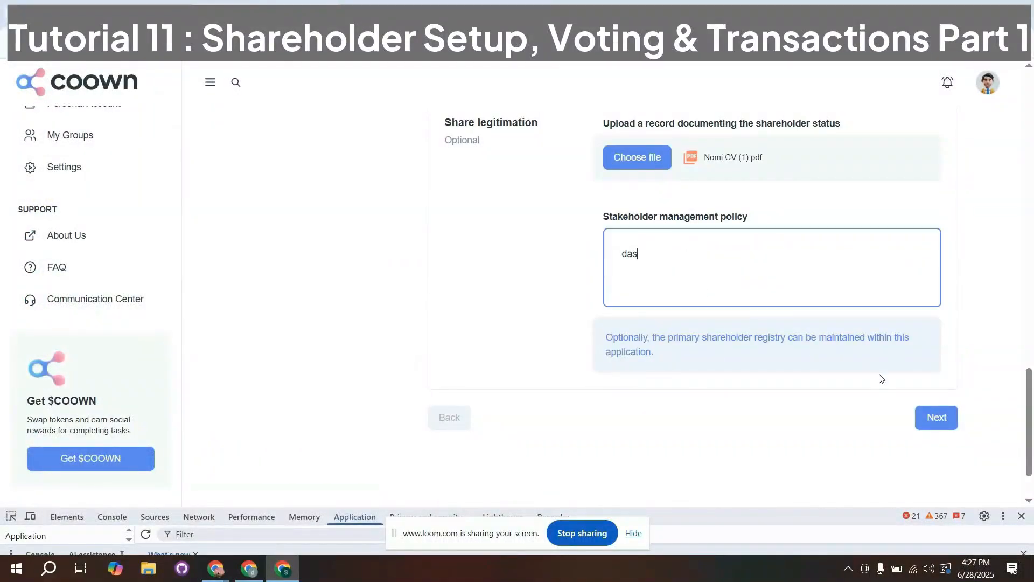
{"action": "left_click", "coordinate": [936, 417]}
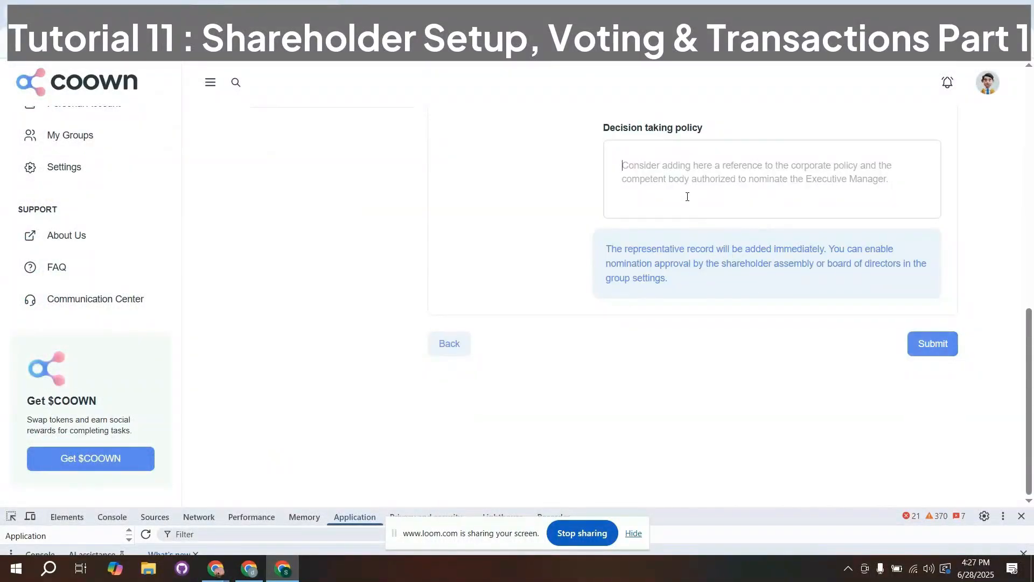
- Enter "sdsad" as the decision taking policy, attach the CV PDF as trustee legitimation, and submit the shareholder record
{"action": "type", "text": "sdsad"}
{"action": "scroll", "coordinate": [687, 197], "scroll_direction": "up", "scroll_amount": 2}
{"action": "left_click", "coordinate": [633, 202]}
{"action": "double_click", "coordinate": [397, 219]}
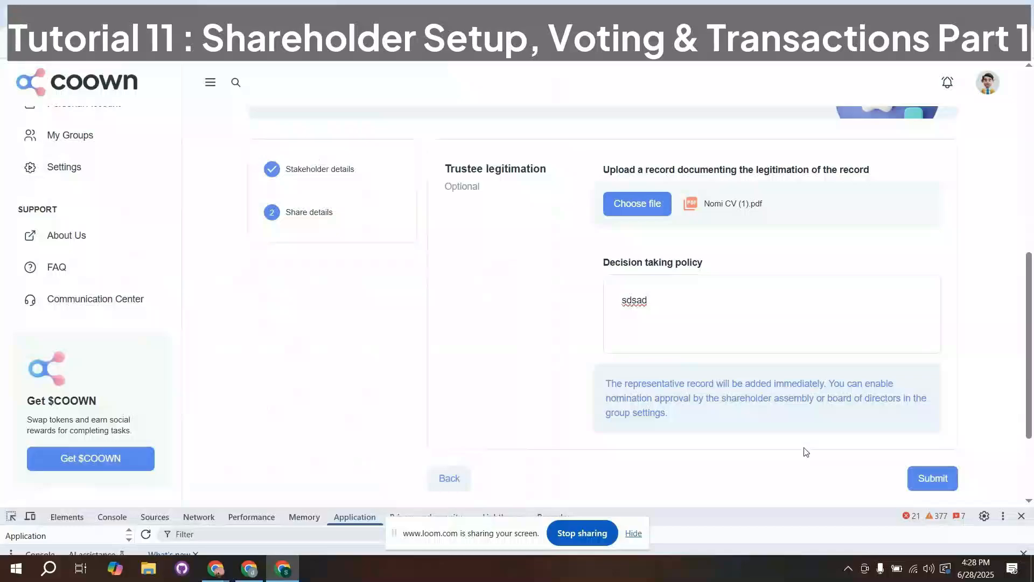
{"action": "left_click", "coordinate": [933, 480]}
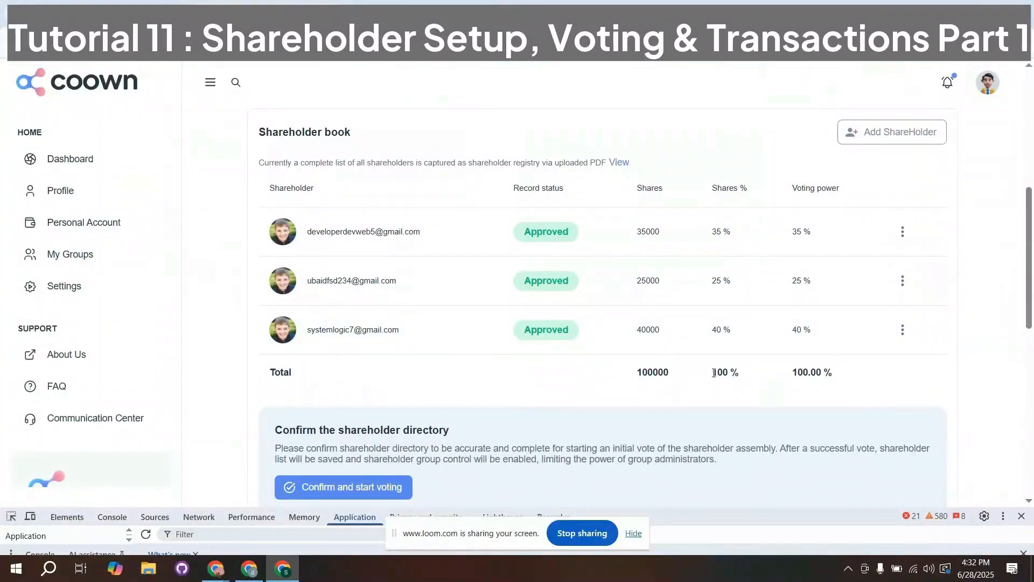
- Examine the shareholder book, comparing the share percentages with the voting power for the shareholders and the total
{"action": "left_click_drag", "start_coordinate": [714, 373], "coordinate": [839, 375]}
{"action": "left_click_drag", "start_coordinate": [712, 188], "coordinate": [750, 189]}
{"action": "left_click_drag", "start_coordinate": [741, 383], "coordinate": [733, 387]}
{"action": "left_click", "coordinate": [736, 387]}
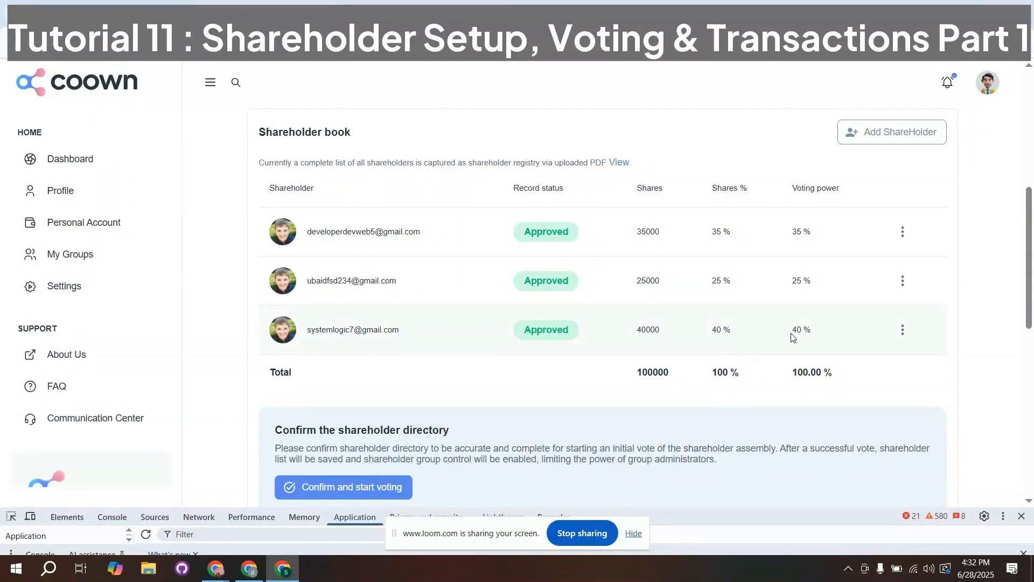
{"action": "double_click", "coordinate": [716, 233]}
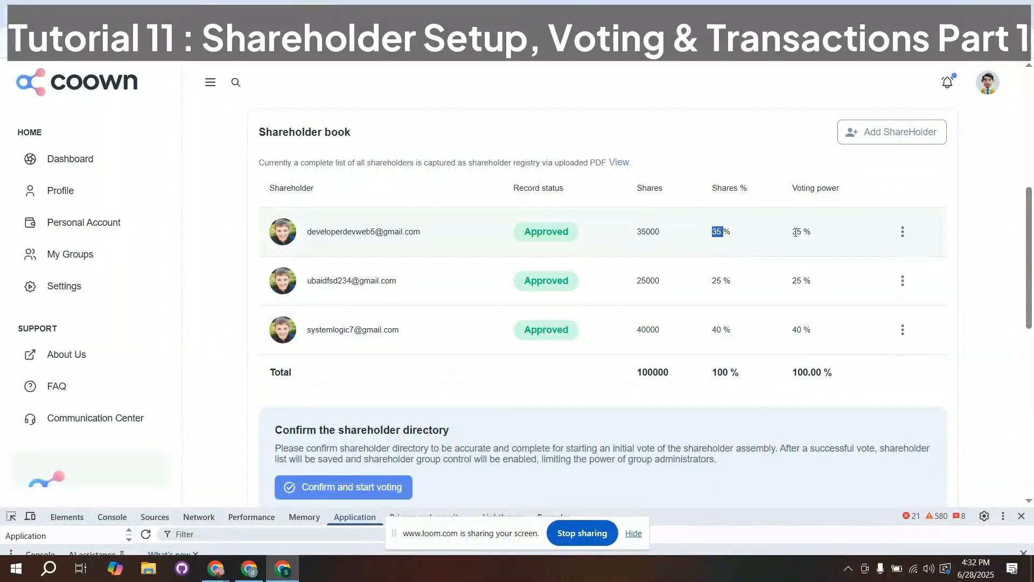
{"action": "double_click", "coordinate": [797, 232]}
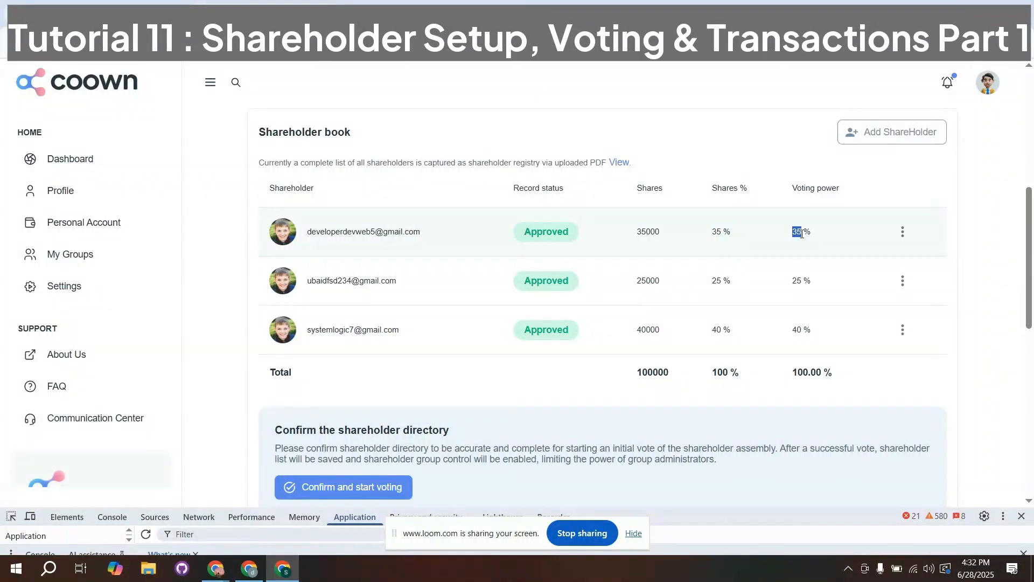
{"action": "double_click", "coordinate": [716, 280]}
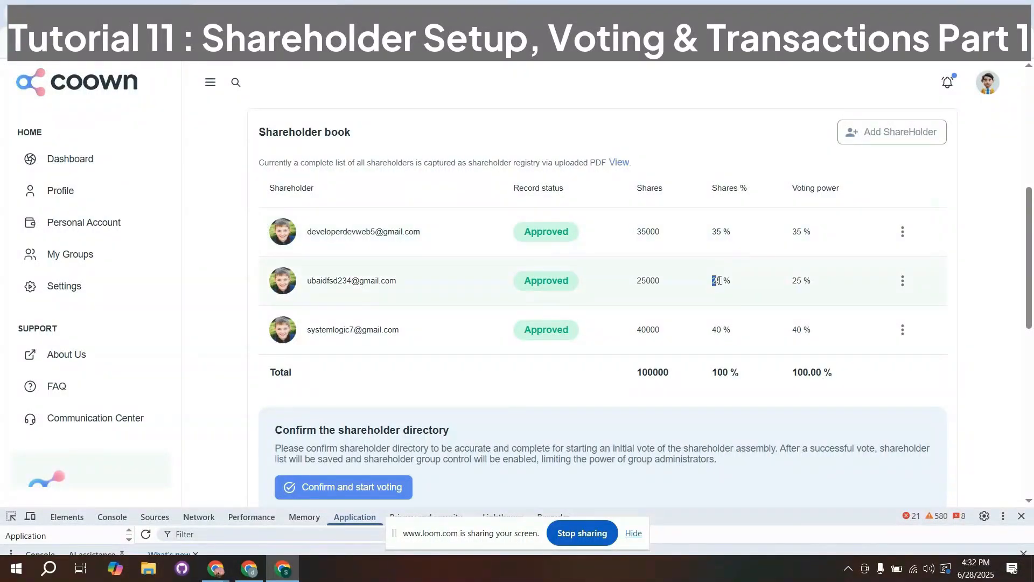
{"action": "double_click", "coordinate": [796, 281]}
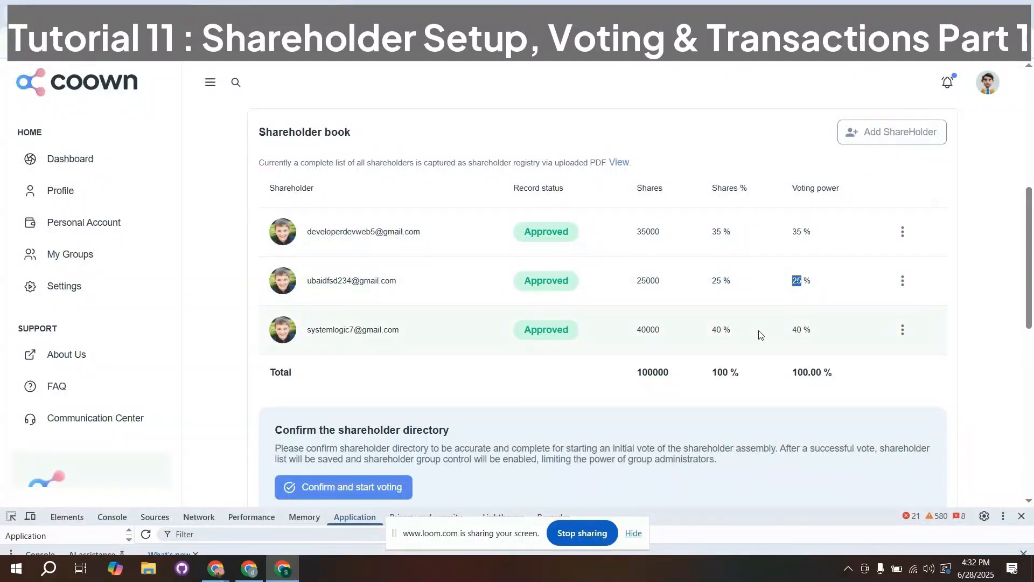
{"action": "scroll", "coordinate": [760, 335], "scroll_direction": "up", "scroll_amount": 1}
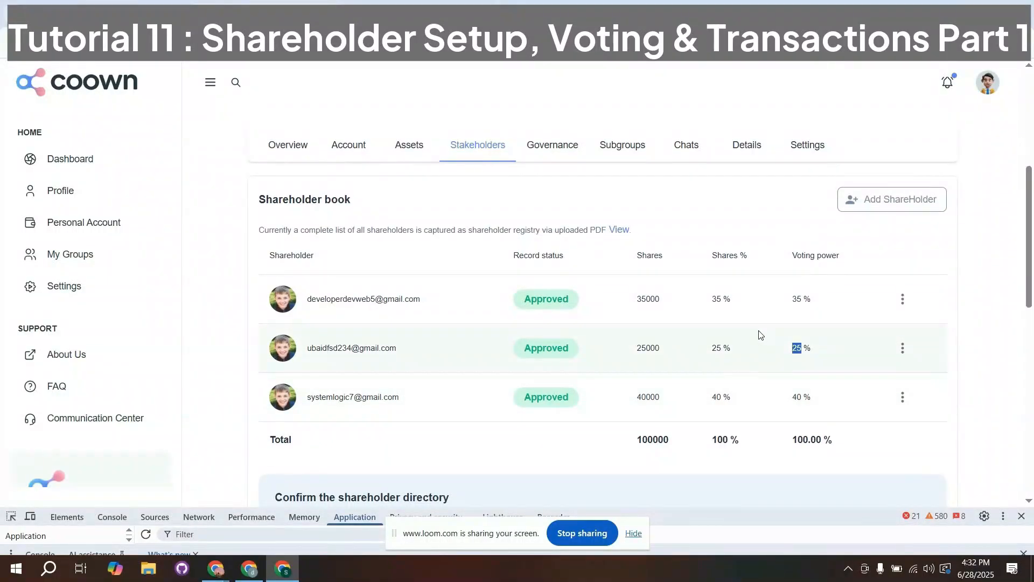
{"action": "scroll", "coordinate": [746, 377], "scroll_direction": "down", "scroll_amount": 1}
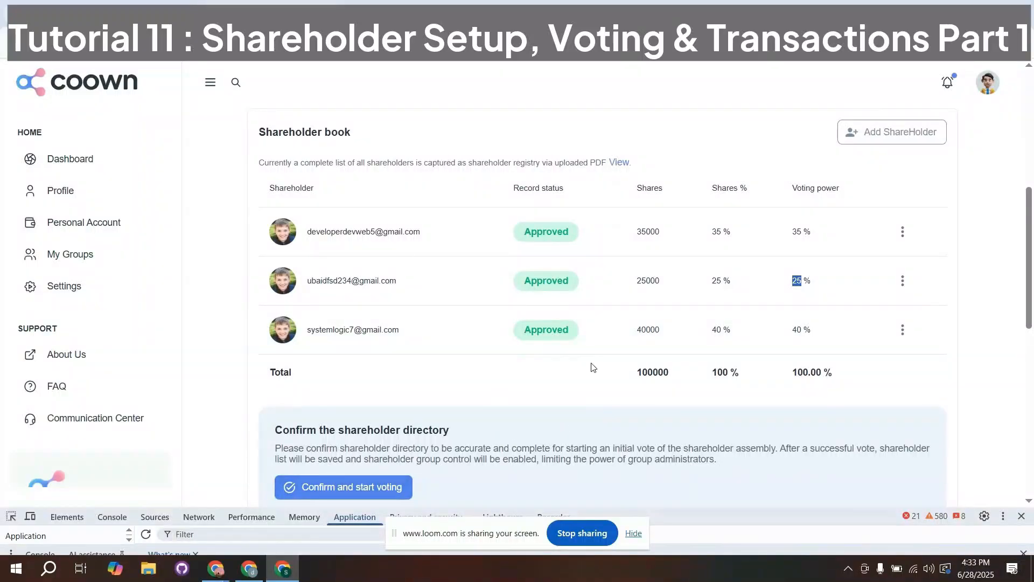
- View the Leadership settings of Shareholder Group 2 and examine how managers, executive managers, directors and assistants are added
{"action": "scroll", "coordinate": [593, 367], "scroll_direction": "up", "scroll_amount": 3}
{"action": "left_click", "coordinate": [807, 281]}
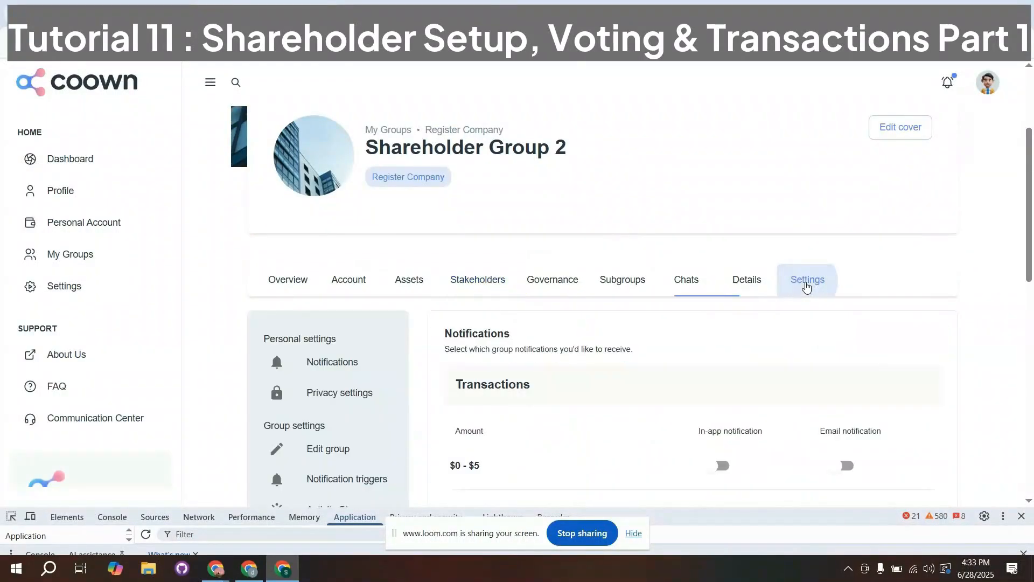
{"action": "scroll", "coordinate": [685, 307], "scroll_direction": "down", "scroll_amount": 5}
{"action": "left_click", "coordinate": [330, 286]}
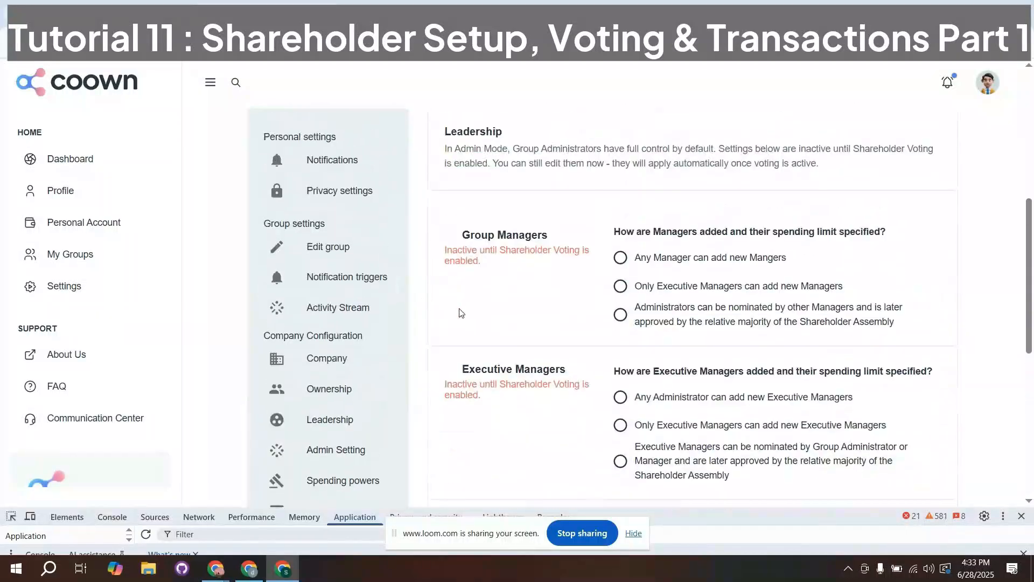
{"action": "scroll", "coordinate": [497, 272], "scroll_direction": "down", "scroll_amount": 1}
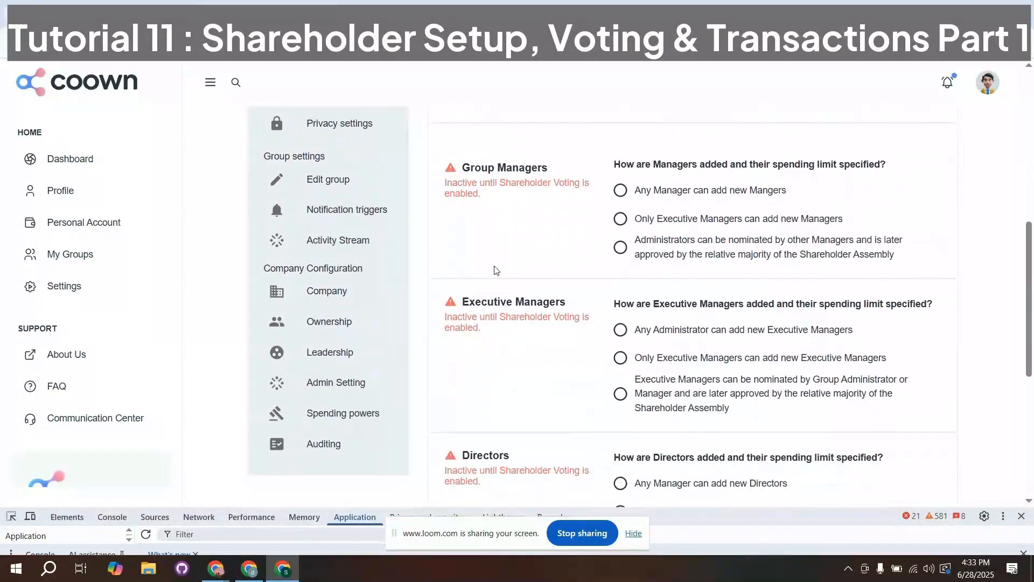
{"action": "scroll", "coordinate": [499, 291], "scroll_direction": "down", "scroll_amount": 3}
{"action": "scroll", "coordinate": [500, 300], "scroll_direction": "down", "scroll_amount": 2}
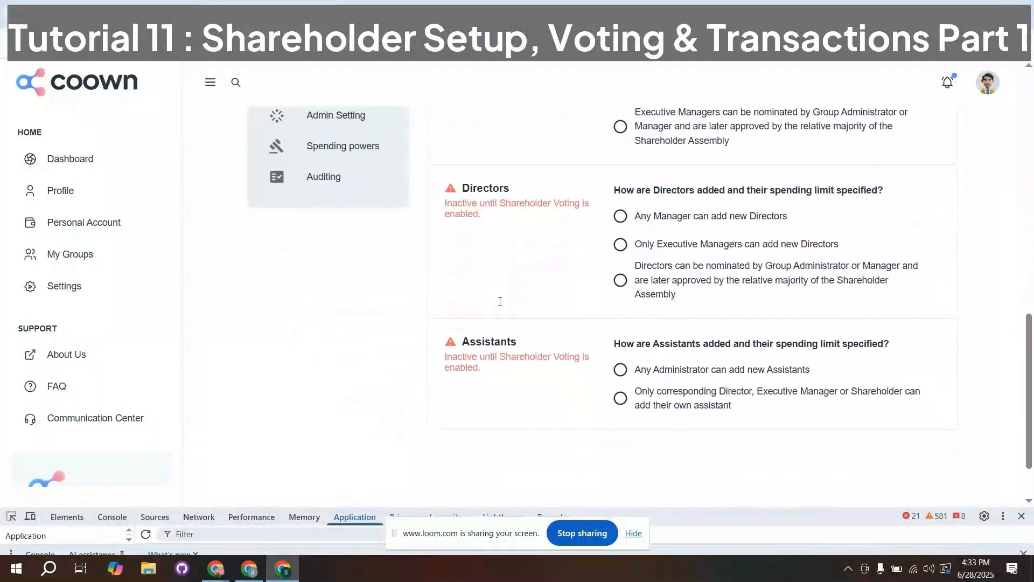
- View the group's Spending powers settings and examine the limits and approval rules for managers, executive managers and directors
{"action": "scroll", "coordinate": [370, 221], "scroll_direction": "up", "scroll_amount": 1}
{"action": "left_click", "coordinate": [341, 217]}
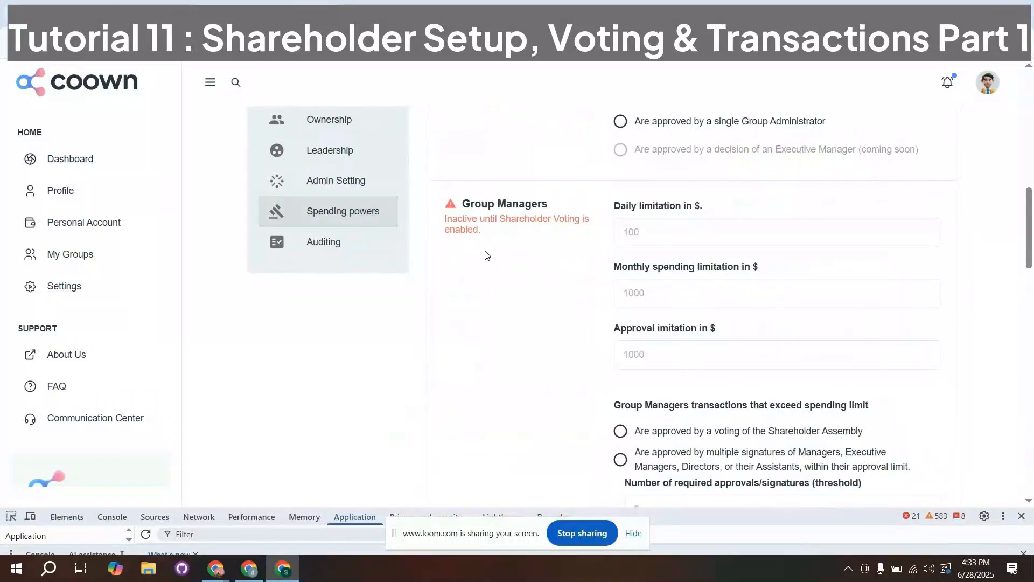
{"action": "scroll", "coordinate": [485, 259], "scroll_direction": "down", "scroll_amount": 4}
{"action": "scroll", "coordinate": [482, 266], "scroll_direction": "down", "scroll_amount": 5}
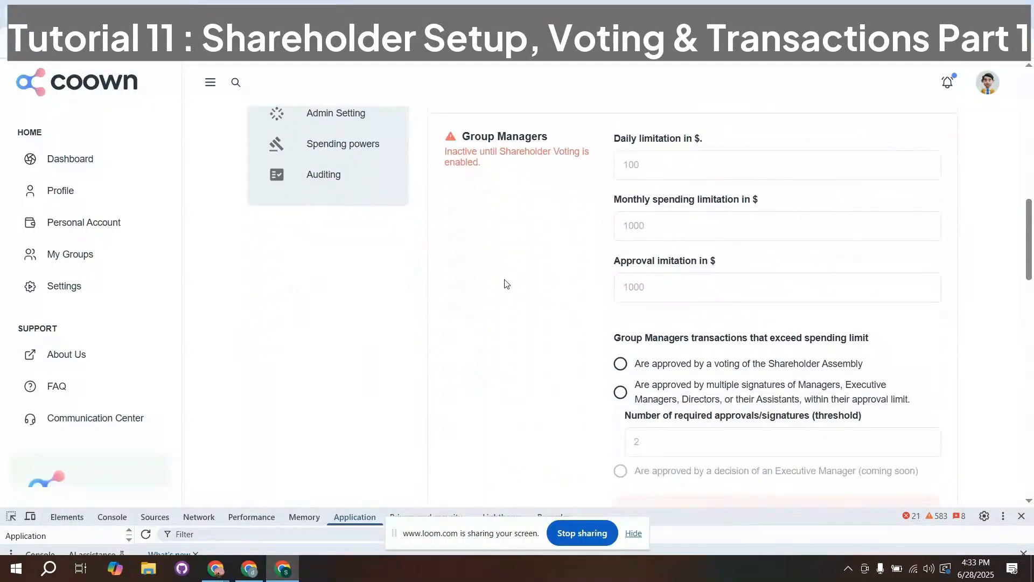
{"action": "scroll", "coordinate": [734, 389], "scroll_direction": "down", "scroll_amount": 7}
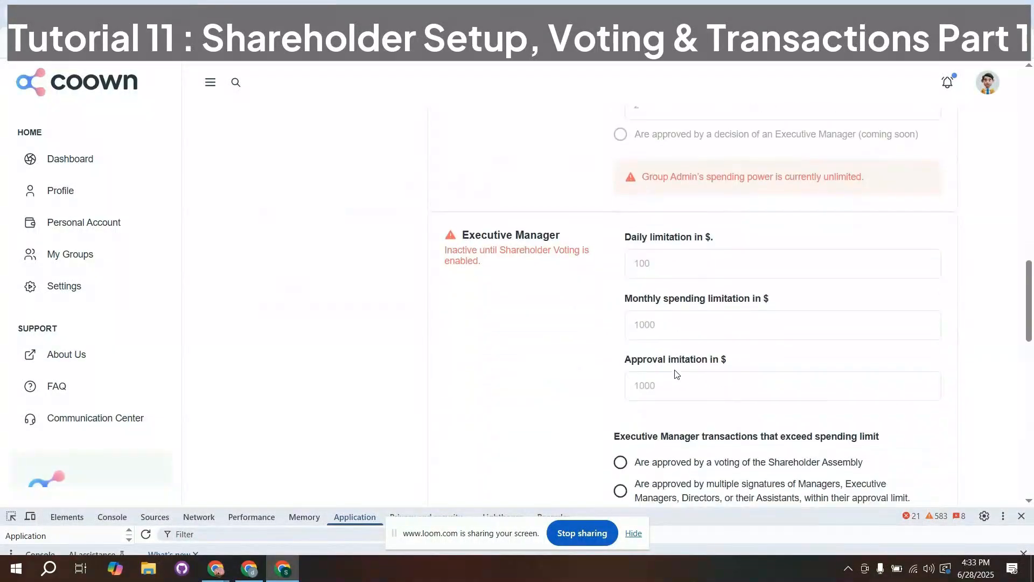
{"action": "scroll", "coordinate": [673, 369], "scroll_direction": "down", "scroll_amount": 10}
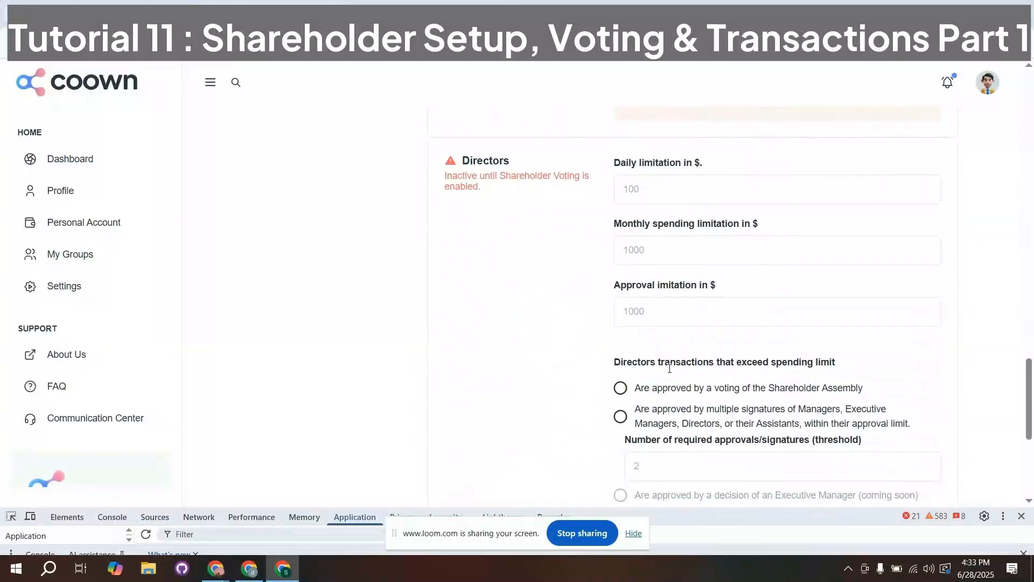
{"action": "scroll", "coordinate": [535, 352], "scroll_direction": "up", "scroll_amount": 10}
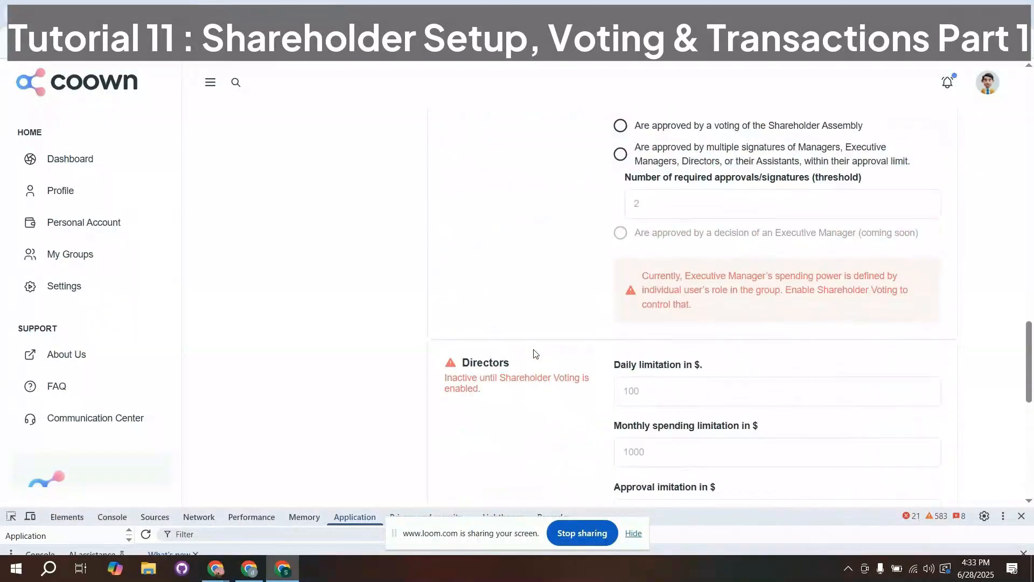
{"action": "scroll", "coordinate": [535, 354], "scroll_direction": "up", "scroll_amount": 15}
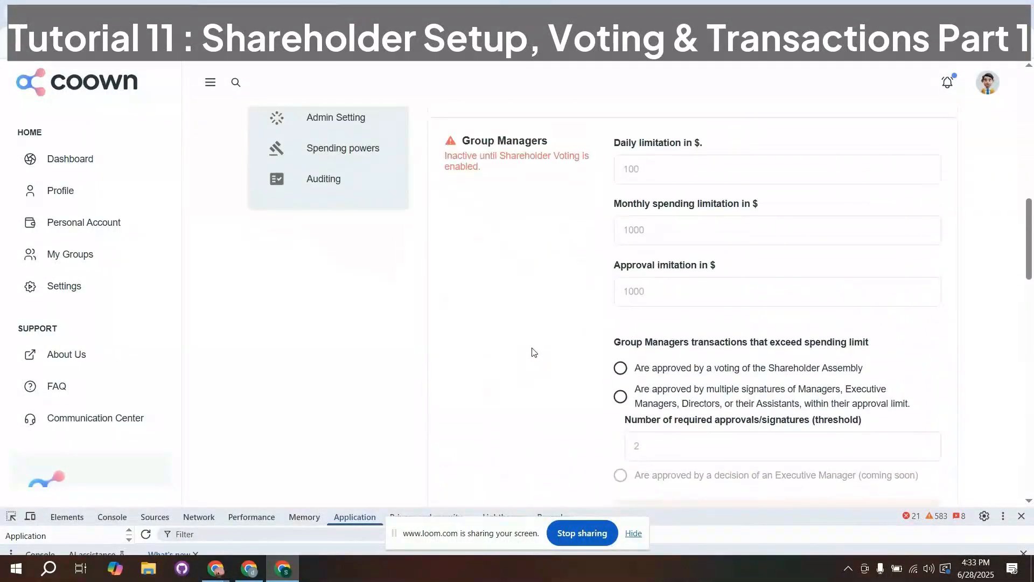
- Confirm the shareholder directory of Shareholder Group 2, start the initial shareholder vote, and acknowledge the success message
{"action": "scroll", "coordinate": [532, 347], "scroll_direction": "up", "scroll_amount": 3}
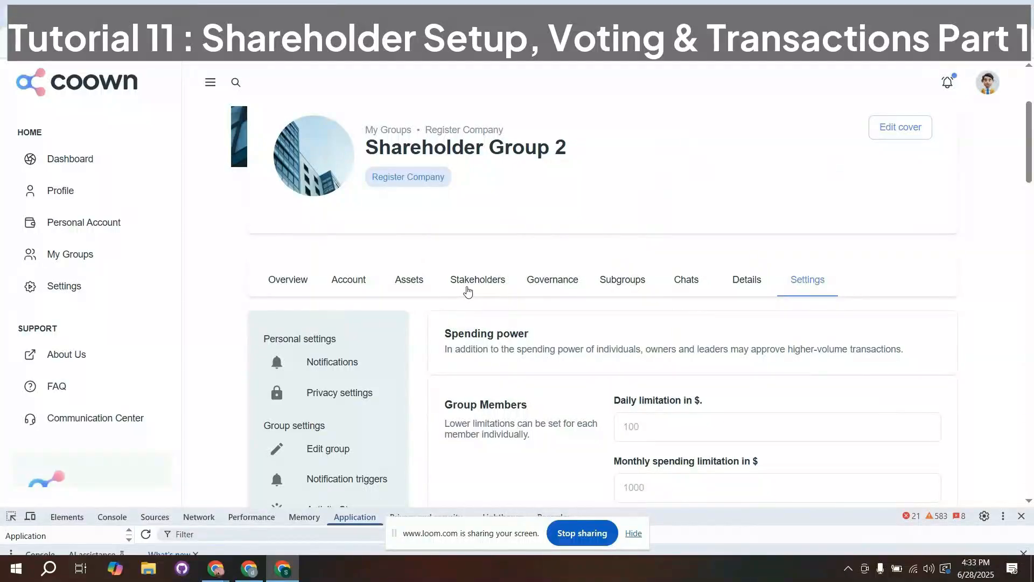
{"action": "left_click", "coordinate": [471, 287]}
{"action": "scroll", "coordinate": [475, 302], "scroll_direction": "down", "scroll_amount": 3}
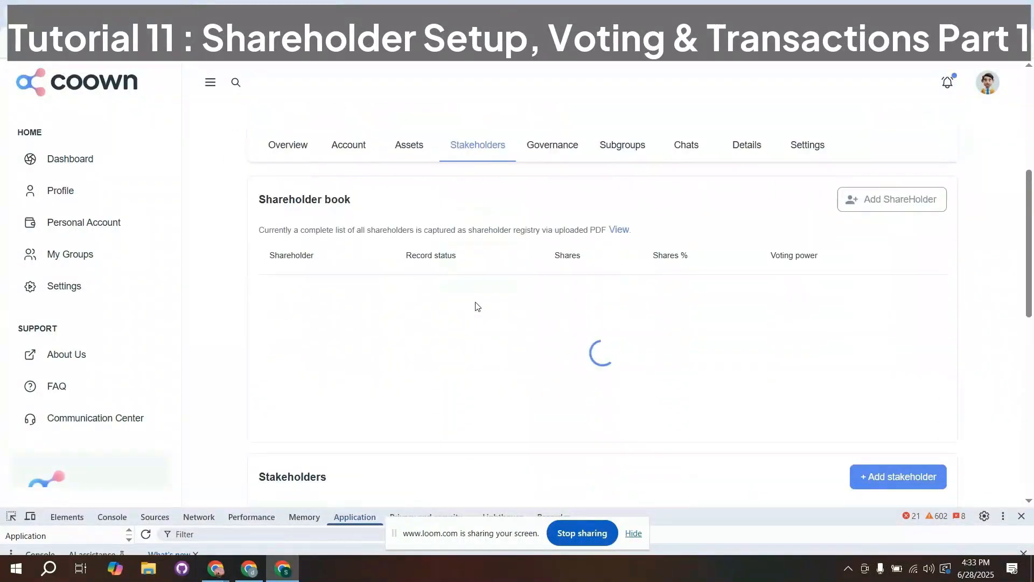
{"action": "scroll", "coordinate": [421, 361], "scroll_direction": "down", "scroll_amount": 3}
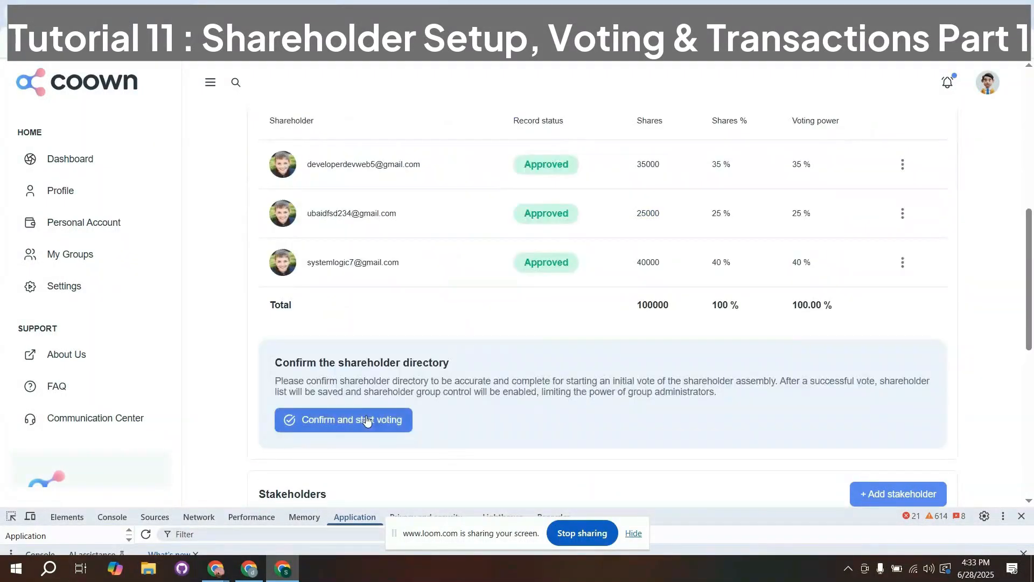
{"action": "left_click", "coordinate": [361, 420]}
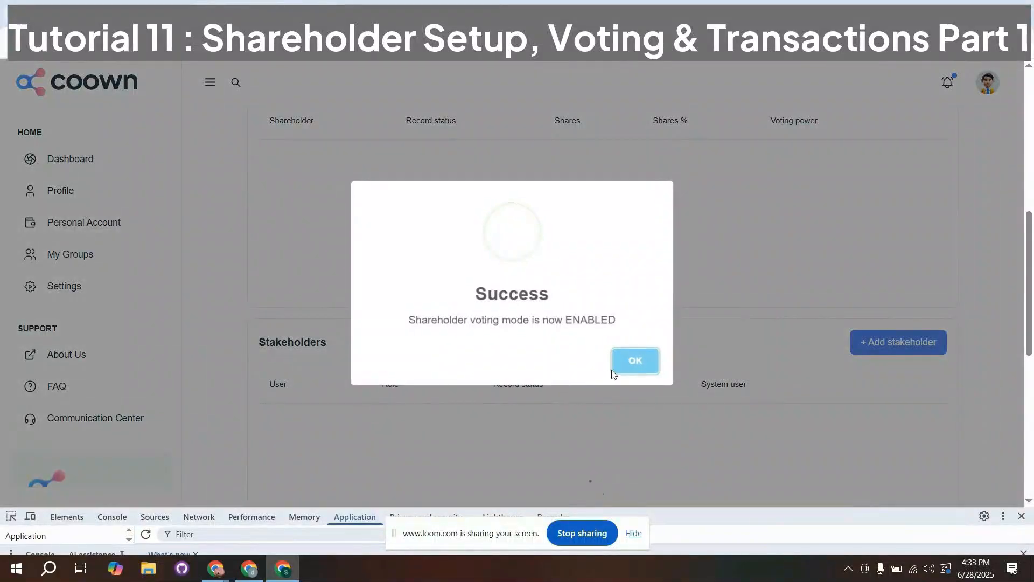
{"action": "left_click", "coordinate": [621, 369]}
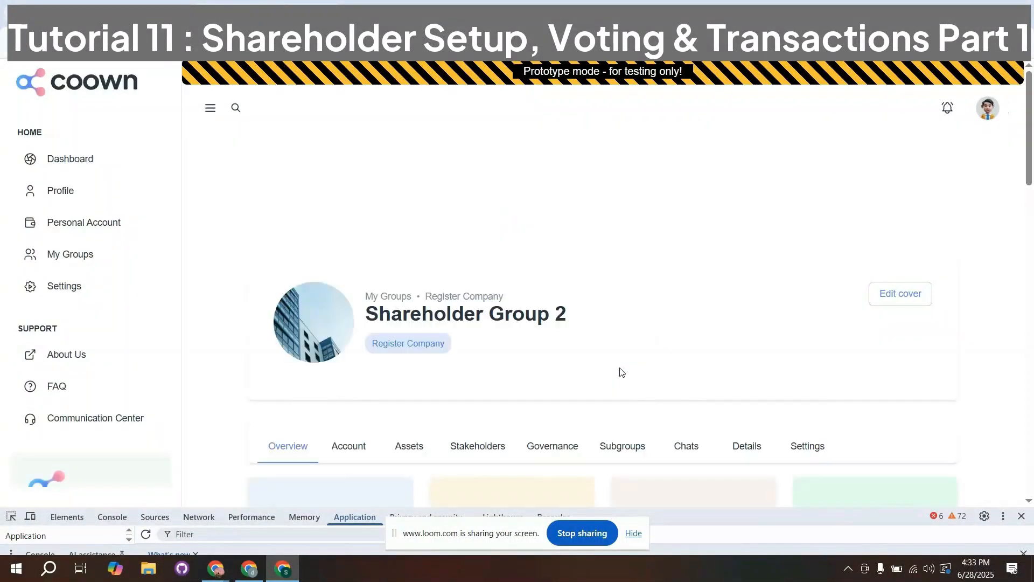
- Reopen the group's shareholder book and review each shareholder's record status, shares and voting power
{"action": "scroll", "coordinate": [620, 369], "scroll_direction": "down", "scroll_amount": 3}
{"action": "left_click", "coordinate": [480, 249]}
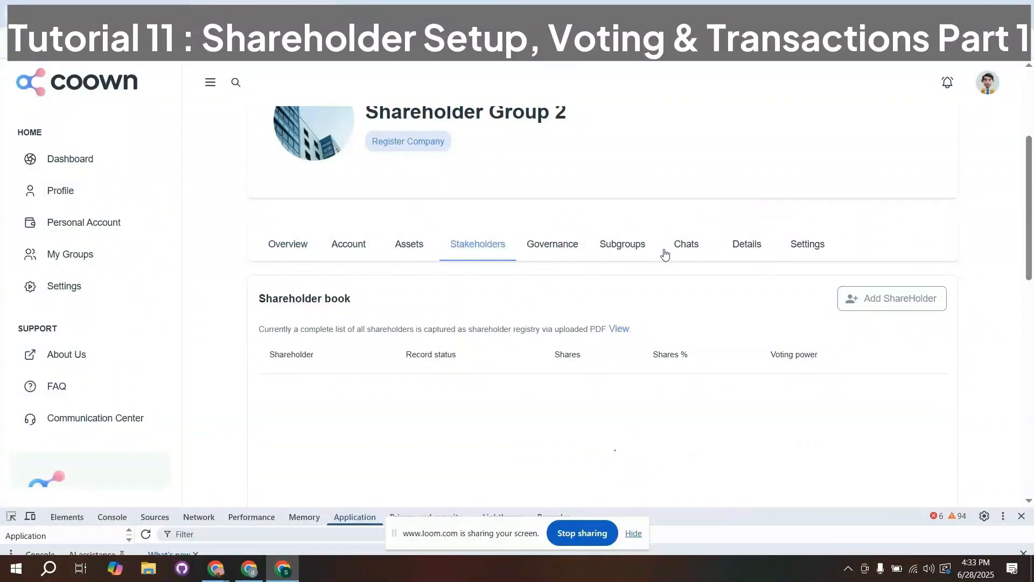
{"action": "scroll", "coordinate": [665, 253], "scroll_direction": "down", "scroll_amount": 1}
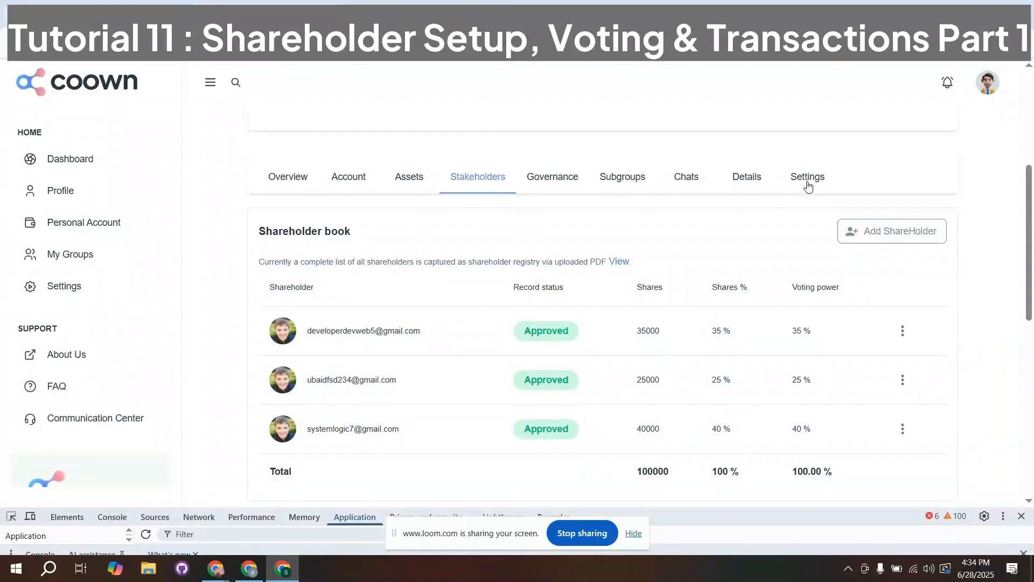
{"action": "scroll", "coordinate": [794, 200], "scroll_direction": "down", "scroll_amount": 1}
{"action": "left_click", "coordinate": [807, 110]}
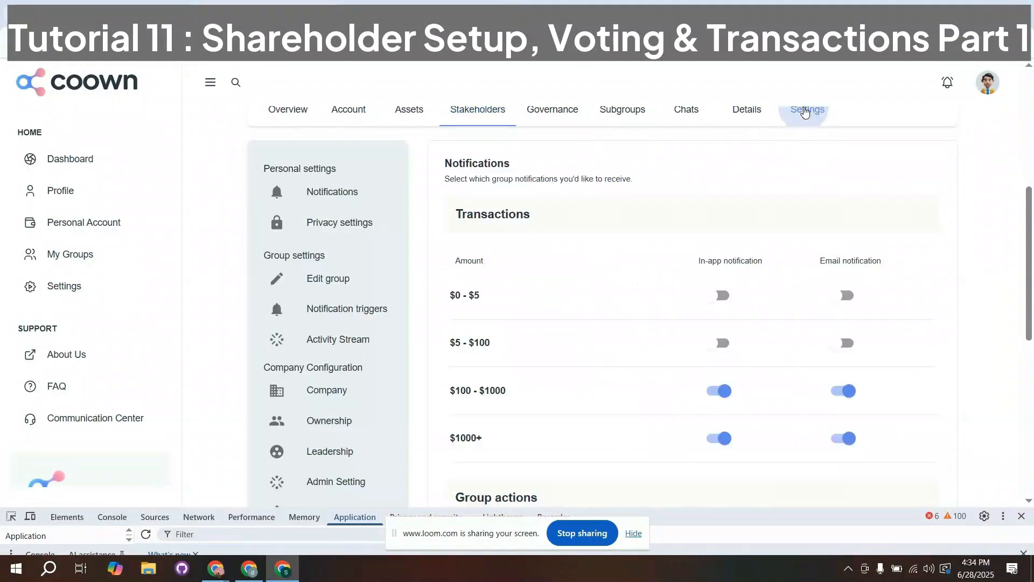
{"action": "left_click", "coordinate": [491, 109]}
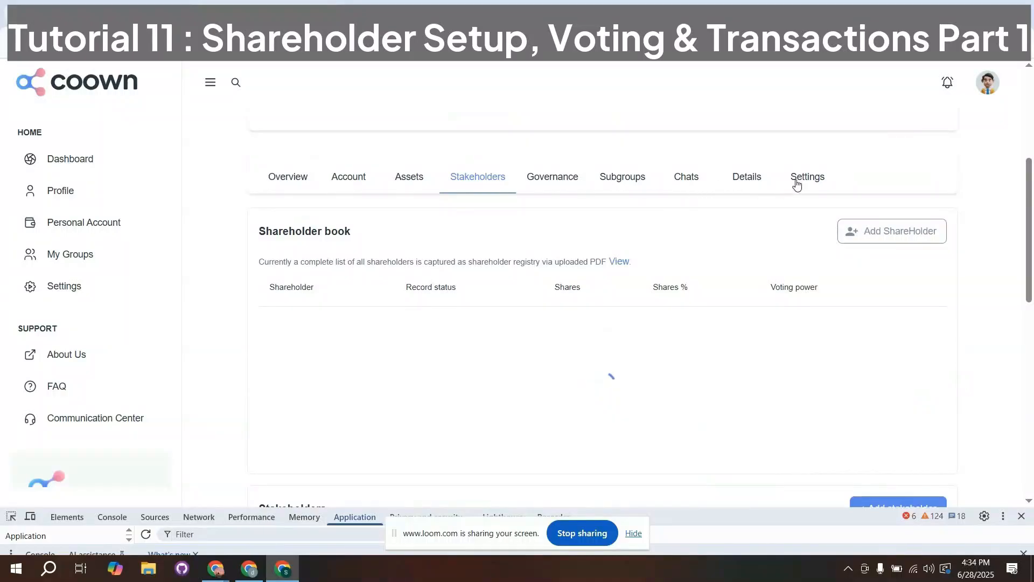
- View the group's Leadership settings and check the options for adding managers and executive managers
{"action": "left_click", "coordinate": [800, 181]}
{"action": "scroll", "coordinate": [321, 371], "scroll_direction": "down", "scroll_amount": 3}
{"action": "scroll", "coordinate": [320, 366], "scroll_direction": "down", "scroll_amount": 3}
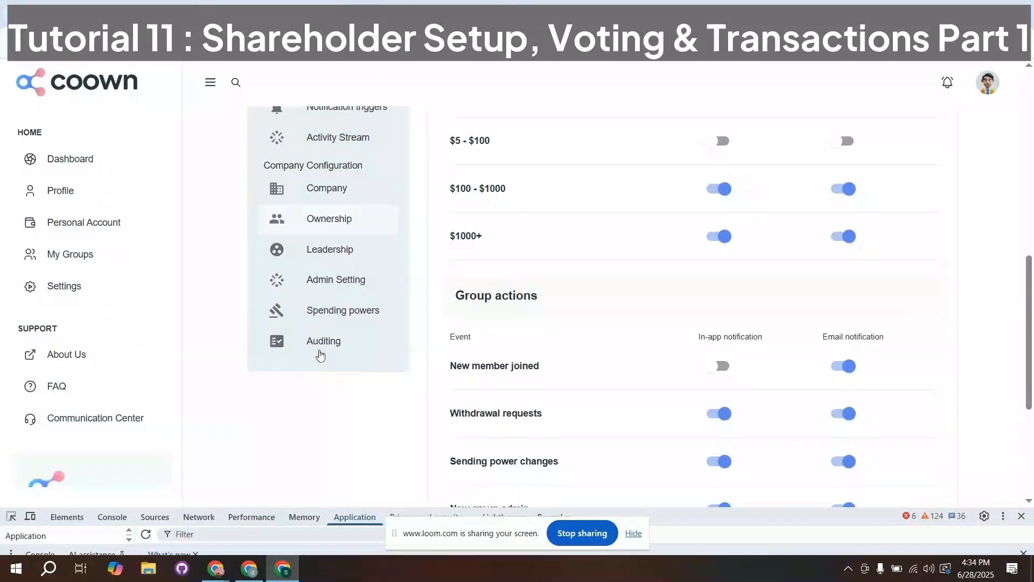
{"action": "left_click", "coordinate": [312, 257]}
{"action": "scroll", "coordinate": [484, 319], "scroll_direction": "up", "scroll_amount": 2}
{"action": "scroll", "coordinate": [484, 319], "scroll_direction": "up", "scroll_amount": 2}
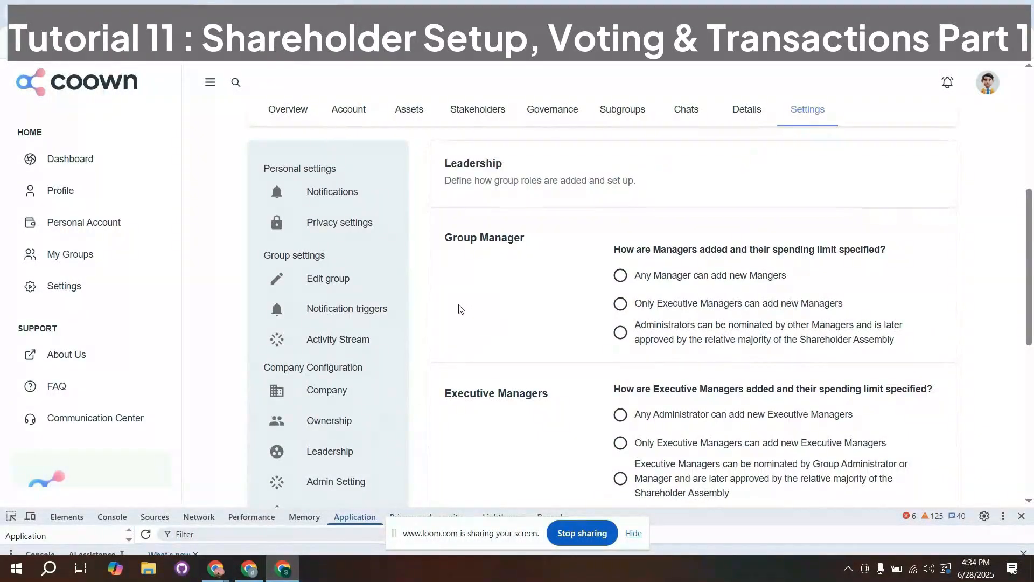
- View the Spending powers settings and check the limits and approval rules for group members, managers and executive managers
{"action": "scroll", "coordinate": [469, 305], "scroll_direction": "down", "scroll_amount": 1}
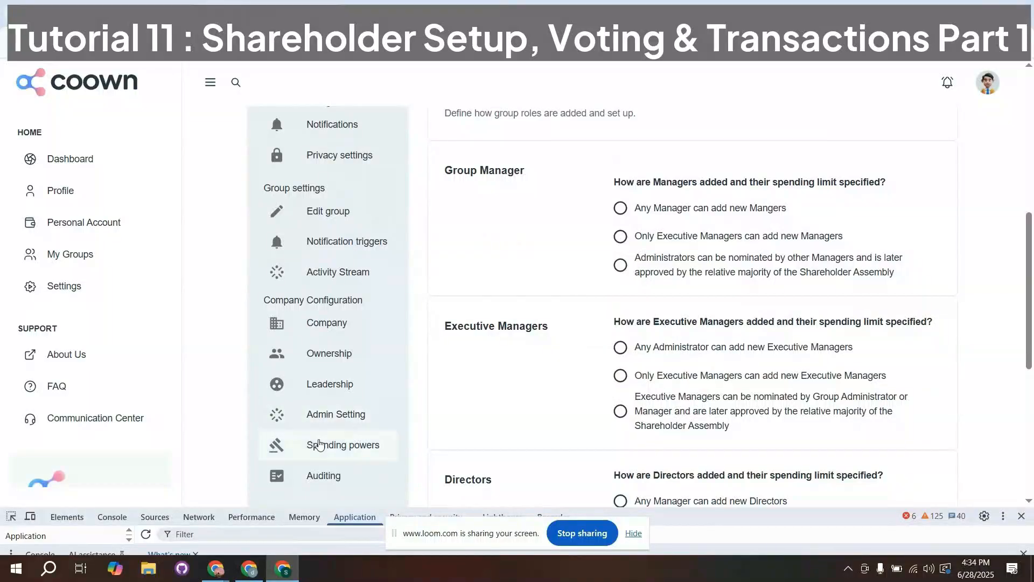
{"action": "left_click", "coordinate": [324, 445]}
{"action": "scroll", "coordinate": [562, 291], "scroll_direction": "up", "scroll_amount": 1}
{"action": "scroll", "coordinate": [563, 292], "scroll_direction": "down", "scroll_amount": 1}
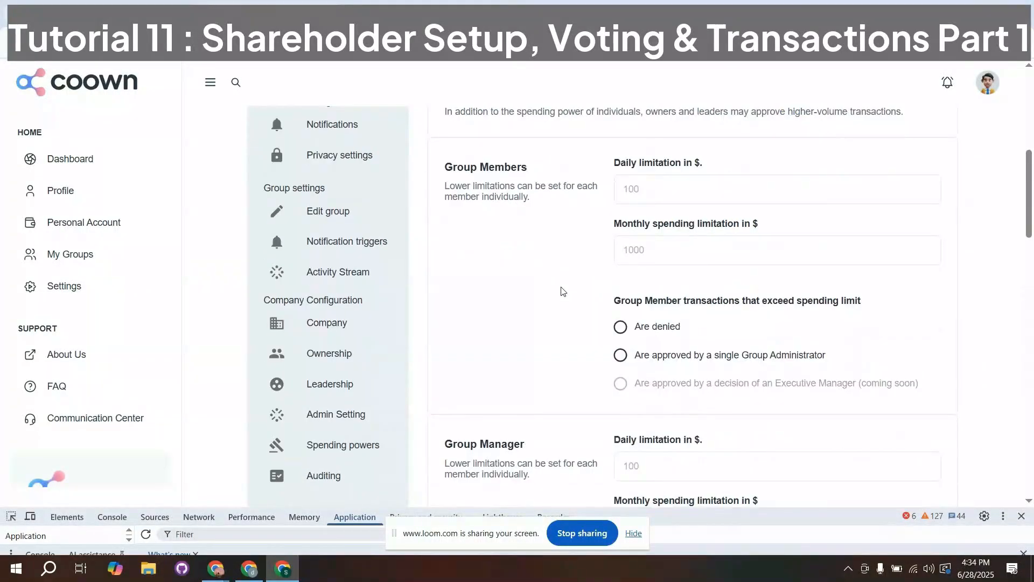
{"action": "scroll", "coordinate": [563, 292], "scroll_direction": "down", "scroll_amount": 1}
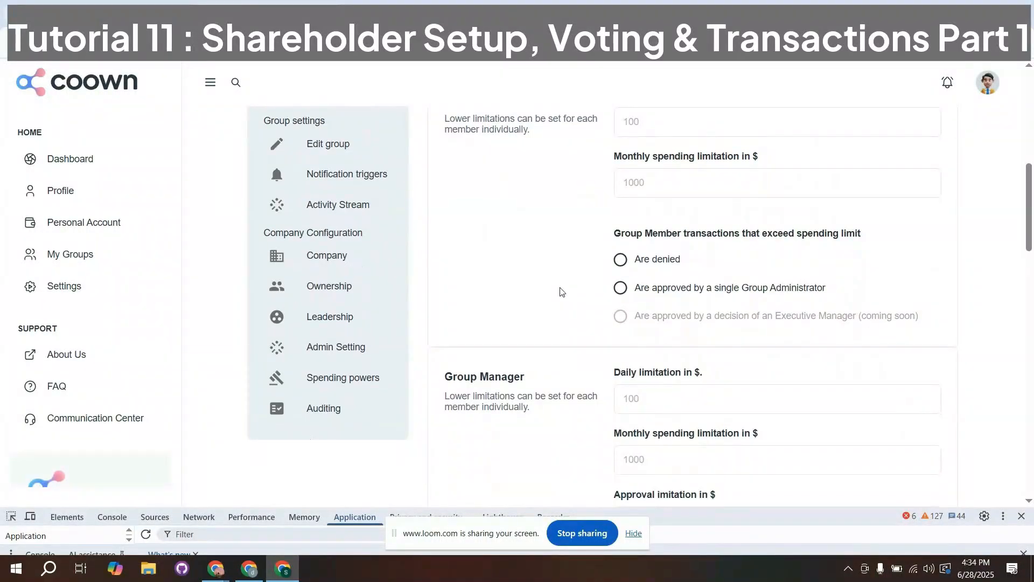
{"action": "scroll", "coordinate": [562, 292], "scroll_direction": "down", "scroll_amount": 6}
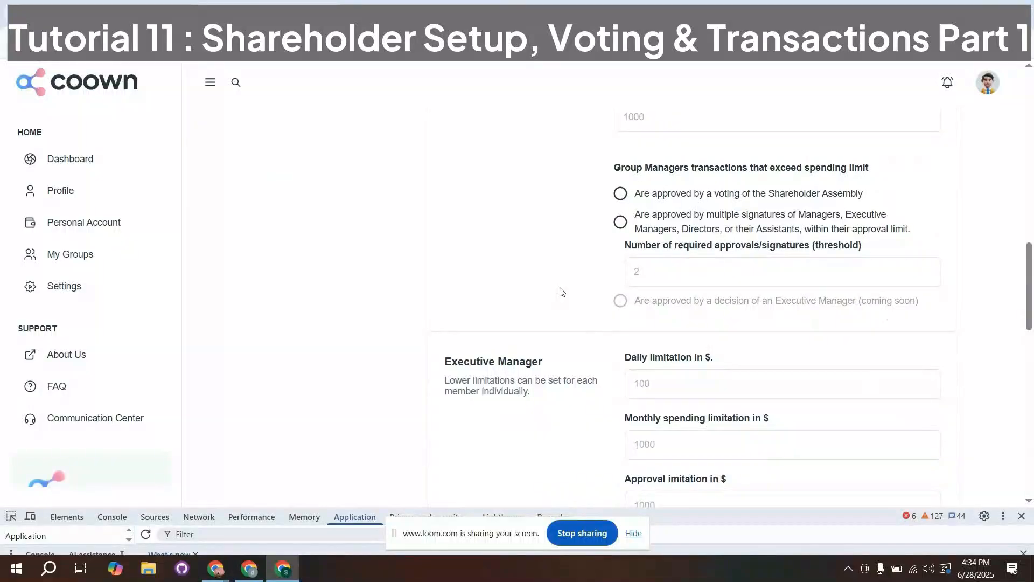
{"action": "scroll", "coordinate": [562, 291], "scroll_direction": "up", "scroll_amount": 8}
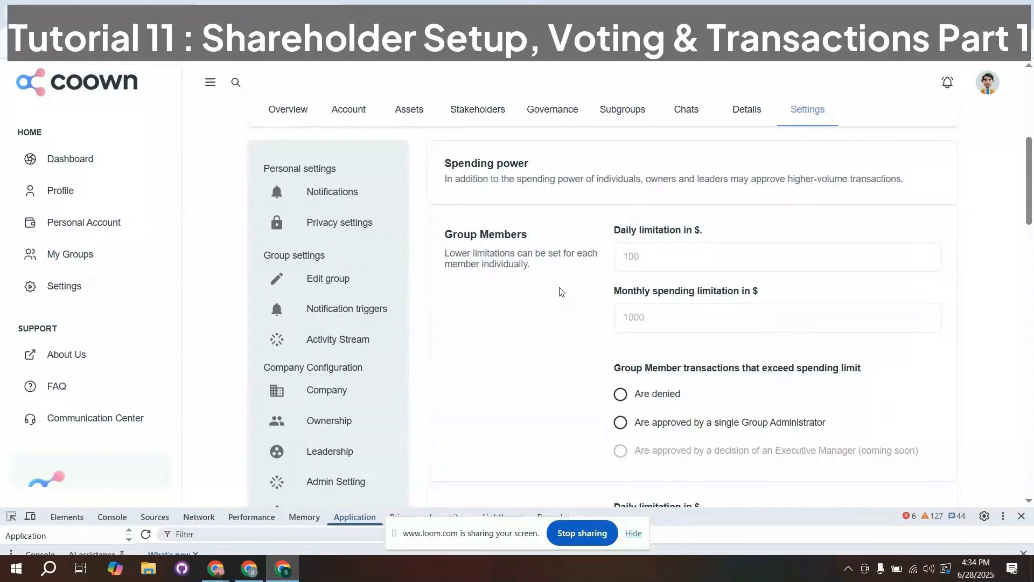
{"action": "scroll", "coordinate": [562, 291], "scroll_direction": "up", "scroll_amount": 1}
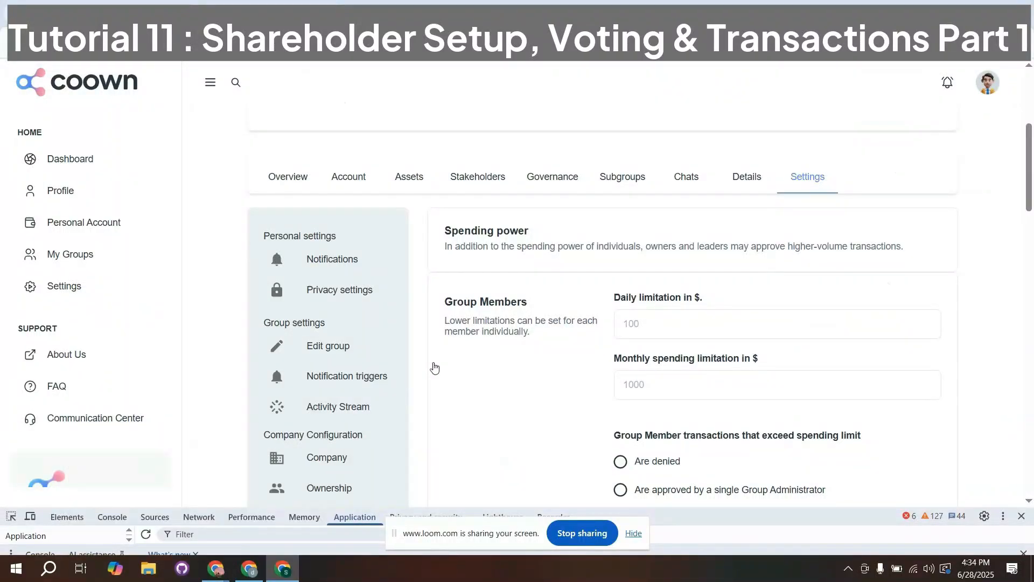
- Go back to the group's stakeholders and review the share allocation and total in the shareholder book
{"action": "scroll", "coordinate": [478, 307], "scroll_direction": "up", "scroll_amount": 2}
{"action": "left_click", "coordinate": [477, 312]}
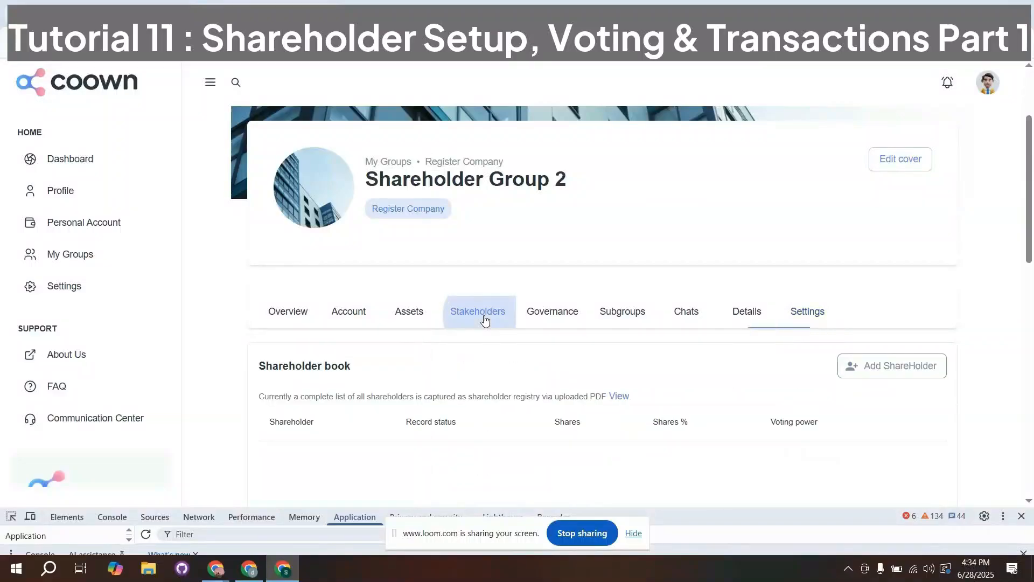
{"action": "scroll", "coordinate": [484, 319], "scroll_direction": "down", "scroll_amount": 1}
{"action": "scroll", "coordinate": [483, 318], "scroll_direction": "down", "scroll_amount": 2}
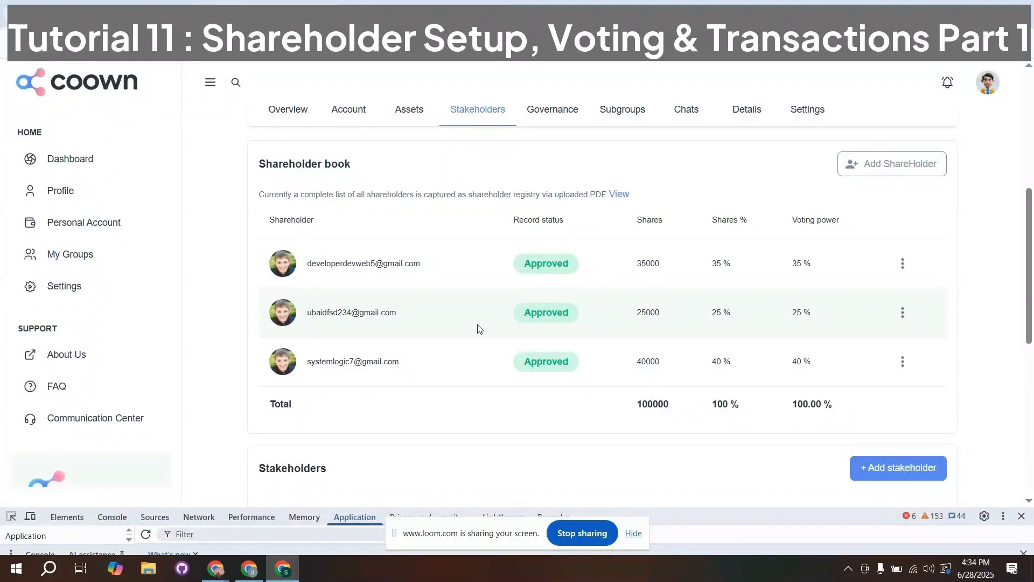
{"action": "scroll", "coordinate": [486, 323], "scroll_direction": "up", "scroll_amount": 1}
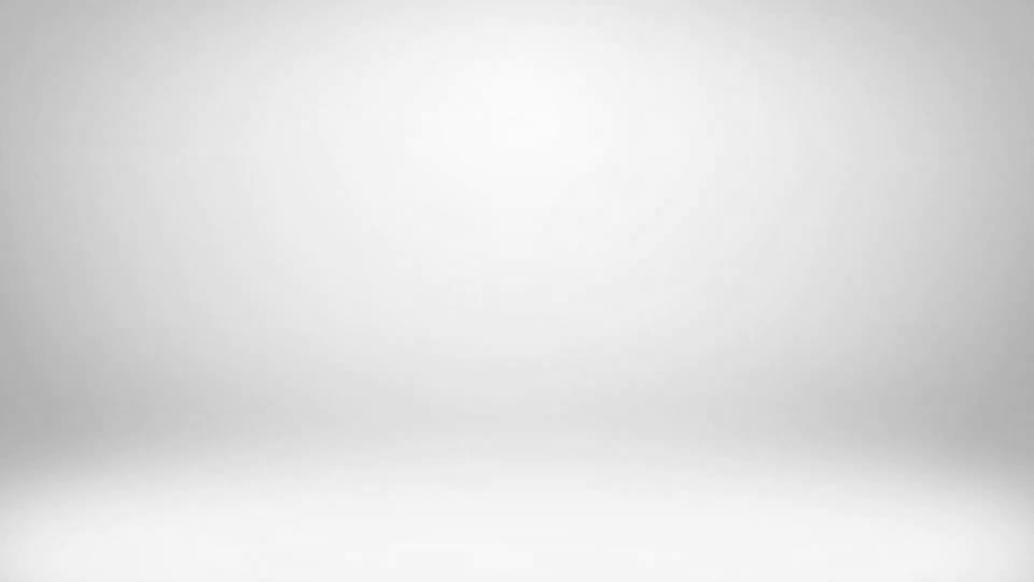